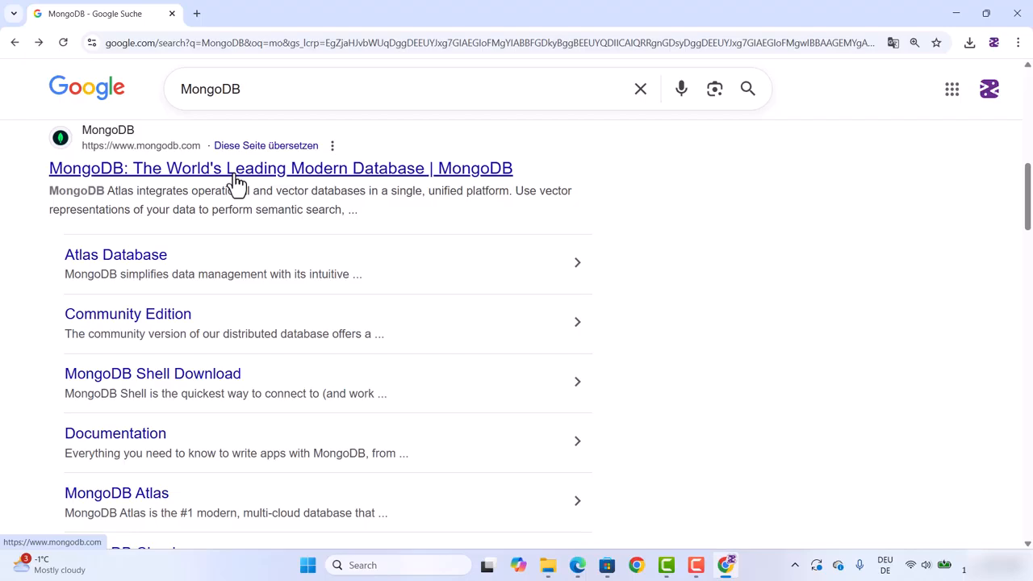
Step: Open the MongoDB website from the search results and go to the Community Edition product's download page
click(234, 171)
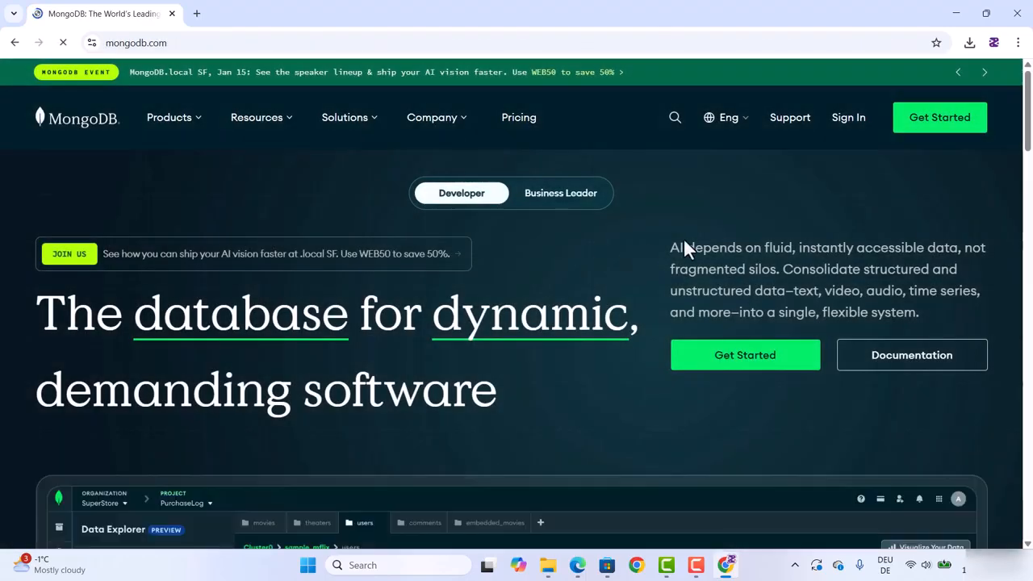
click(193, 129)
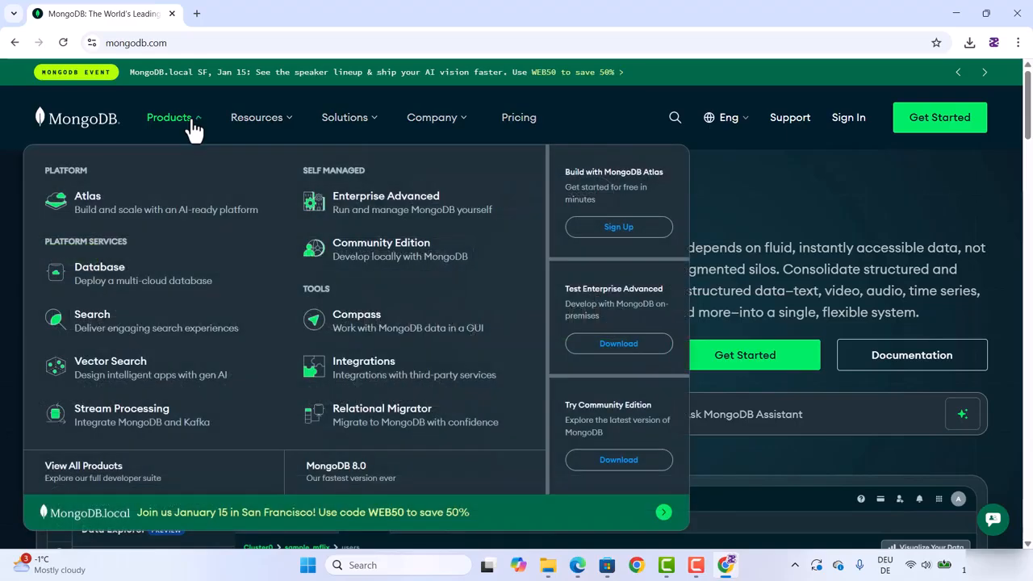
click(378, 255)
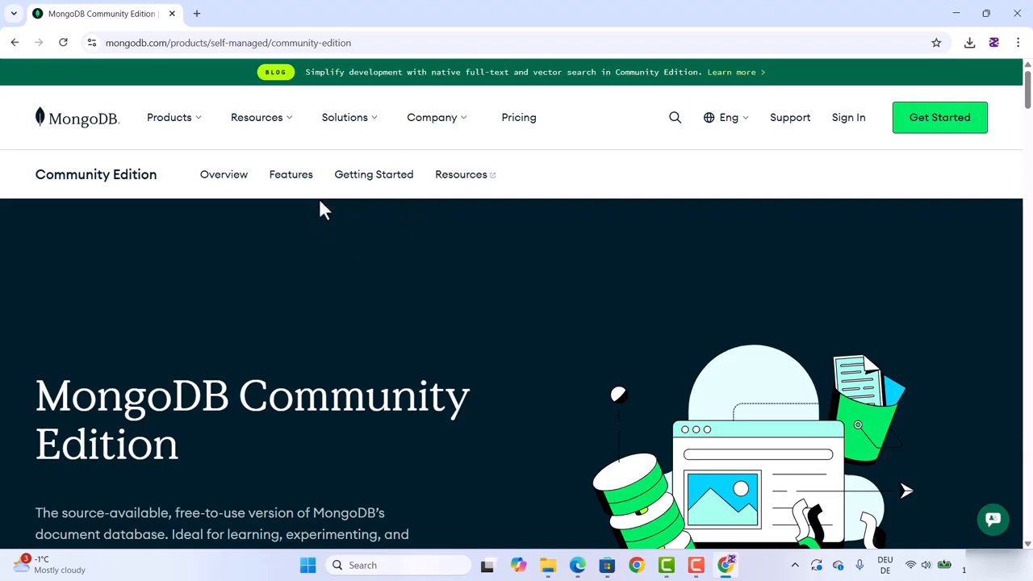
scroll(323, 241, down, 3)
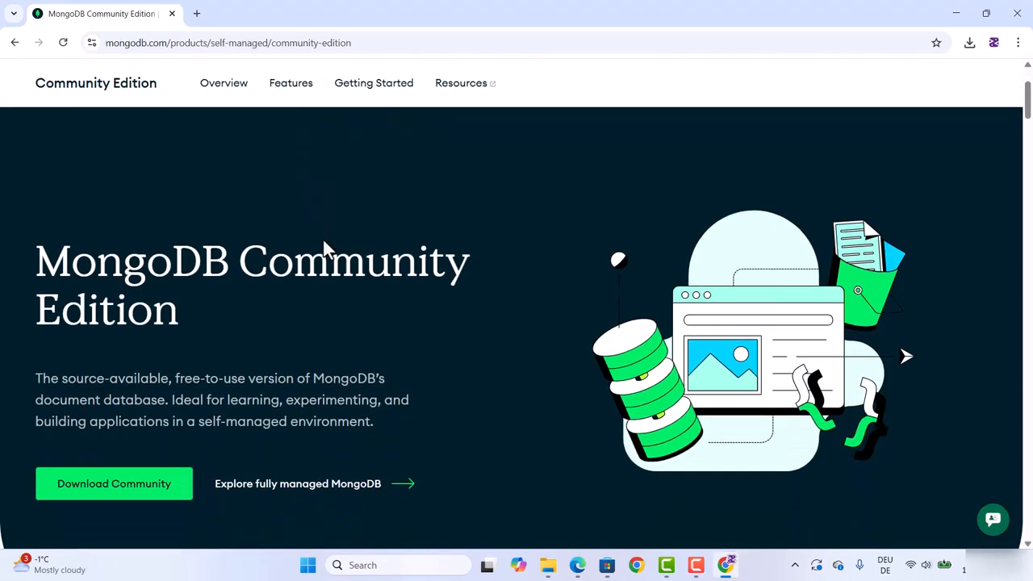
scroll(323, 240, down, 1)
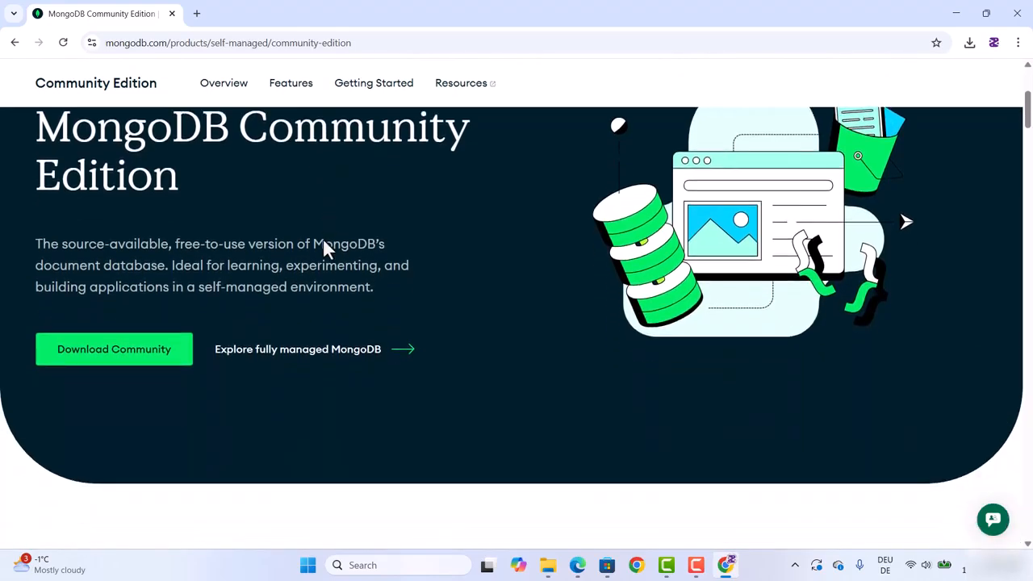
click(125, 361)
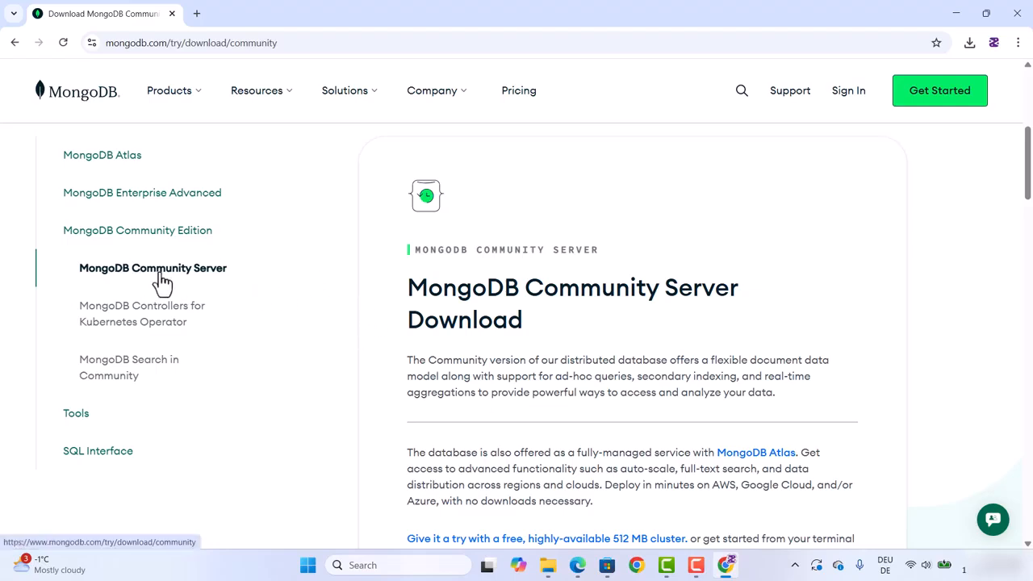
Step: Download MongoDB Community Server version 8.2.3 (current) for Windows x64 as an msi package
scroll(559, 296, down, 1)
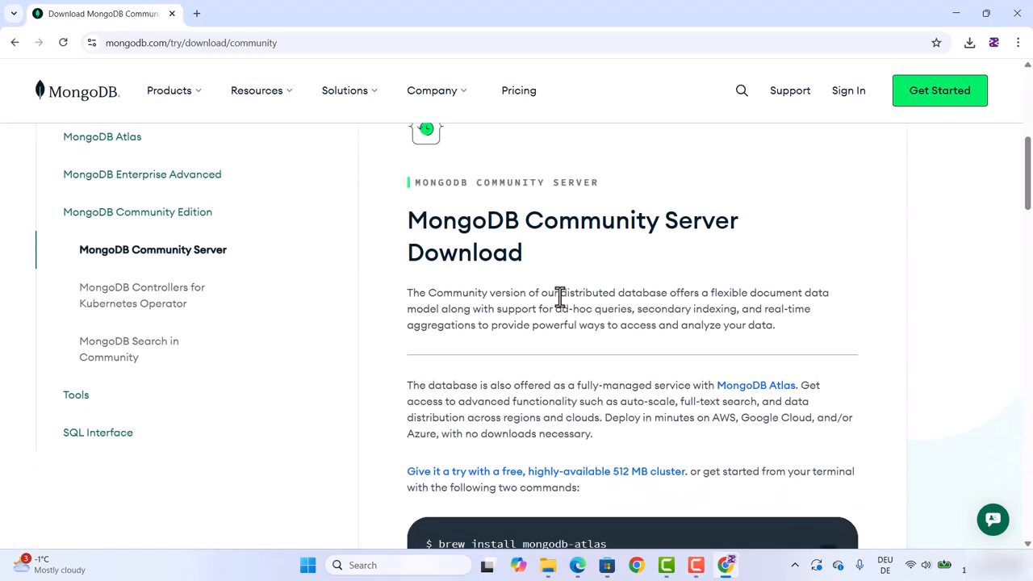
scroll(559, 295, down, 3)
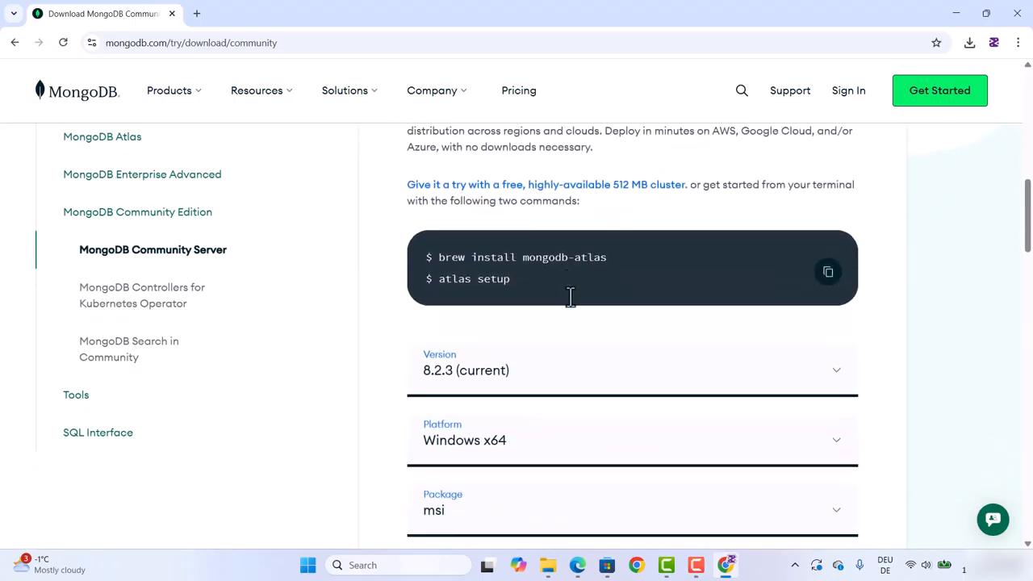
scroll(571, 296, down, 2)
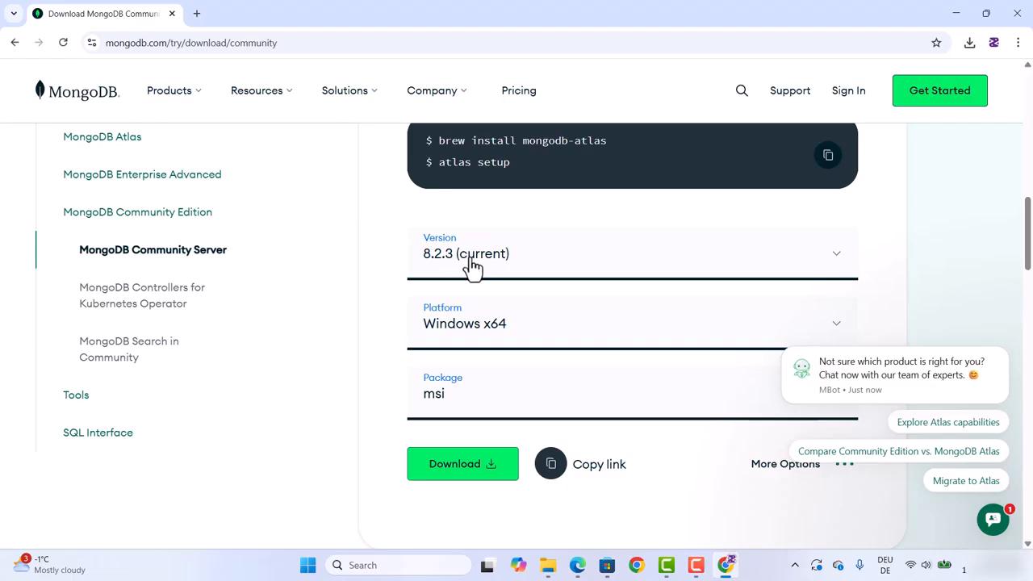
click(462, 401)
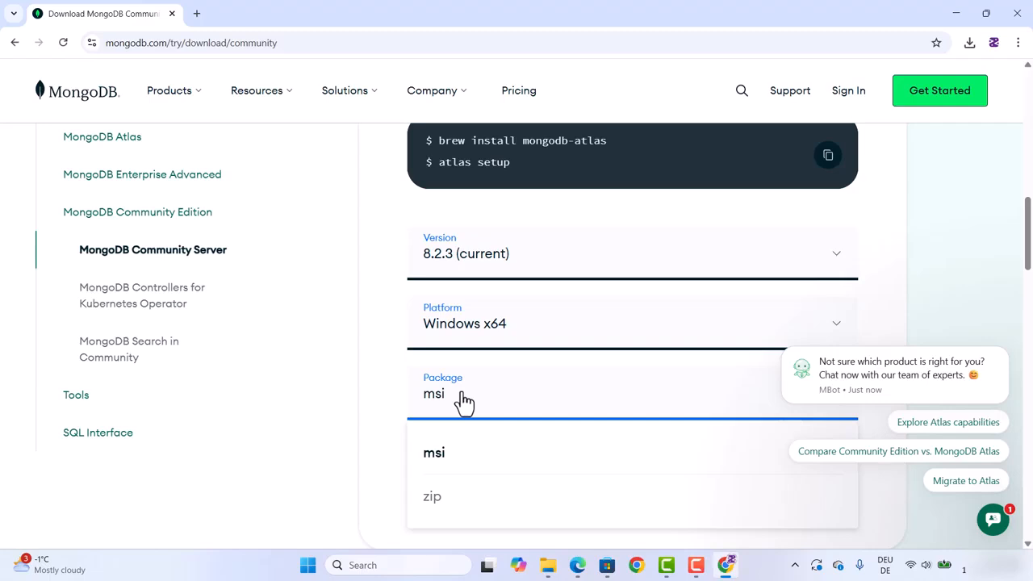
click(446, 457)
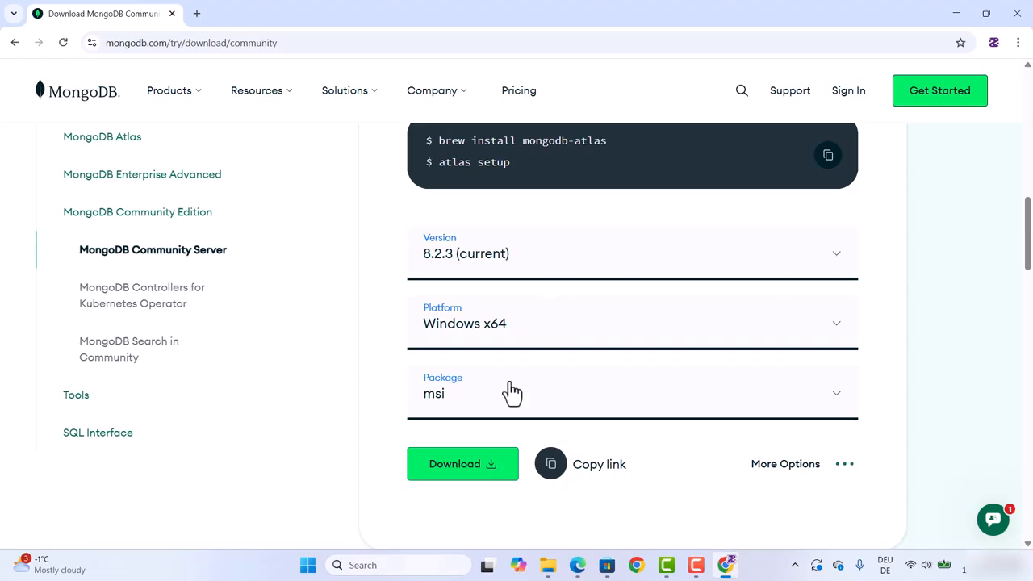
click(464, 472)
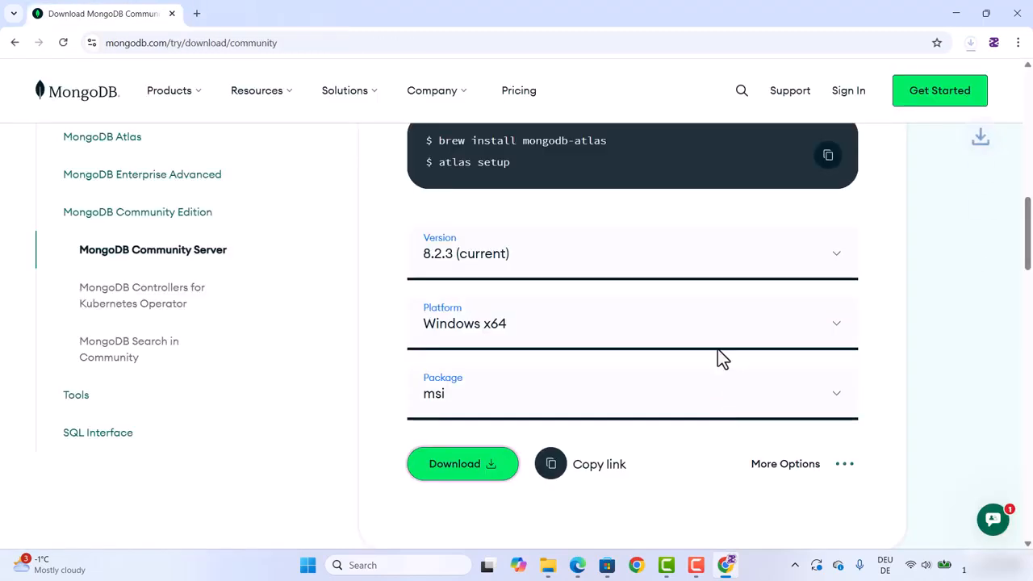
Step: Launch the downloaded MongoDB msi installer and minimize the browser window
click(970, 43)
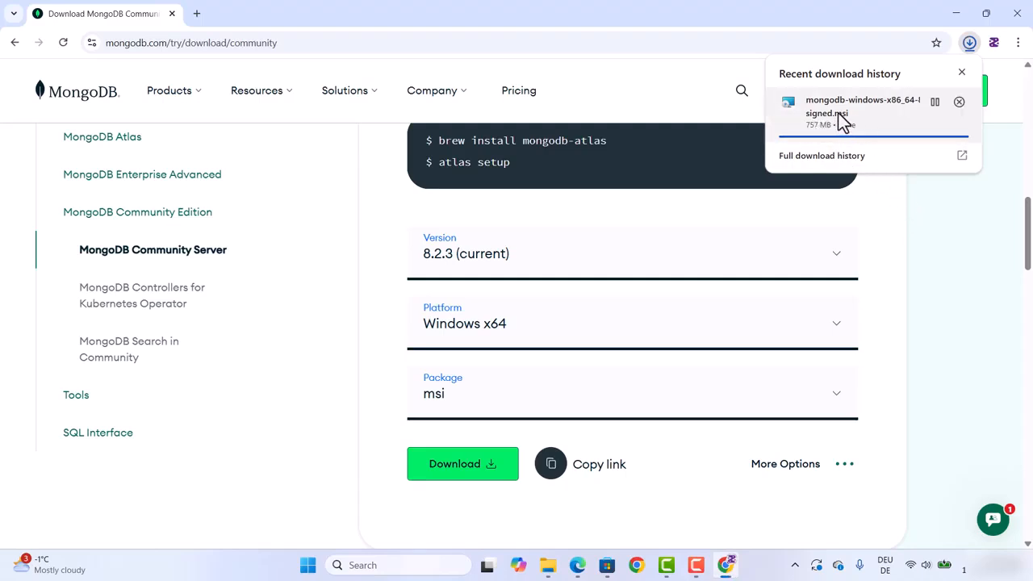
click(838, 114)
click(953, 18)
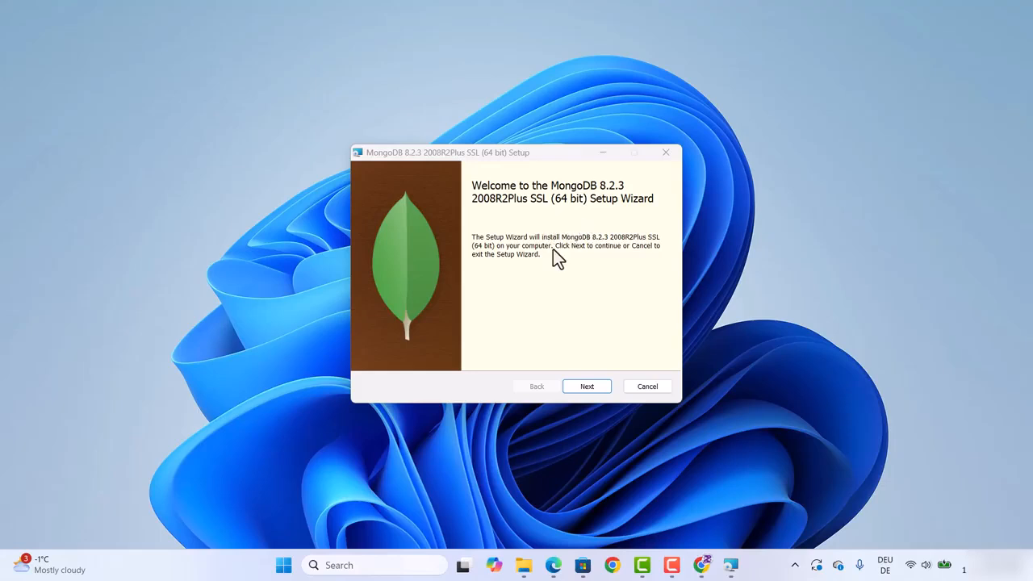
Step: Start the MongoDB setup wizard, read through the End-User License Agreement and accept its terms
click(587, 386)
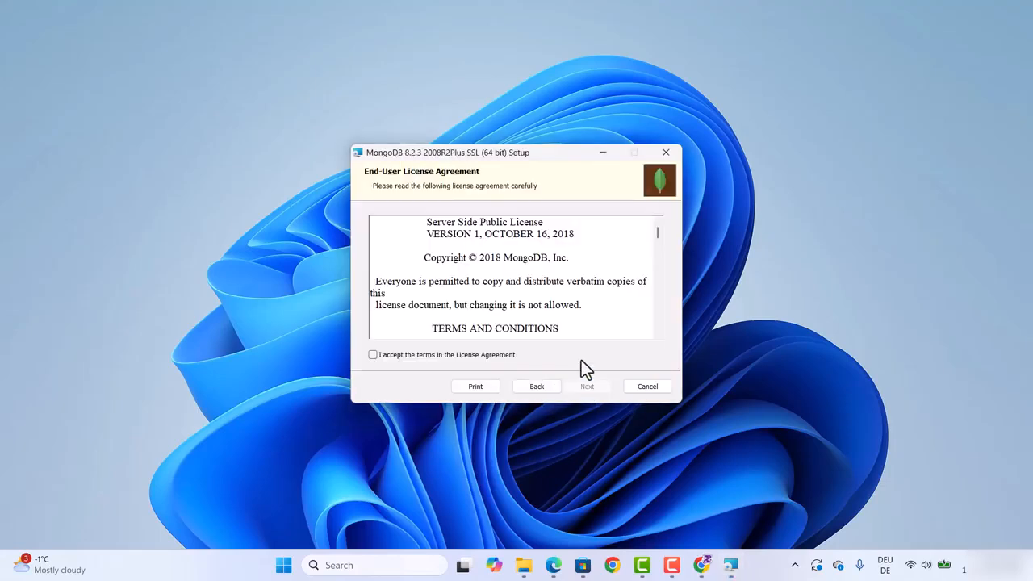
scroll(473, 257, down, 5)
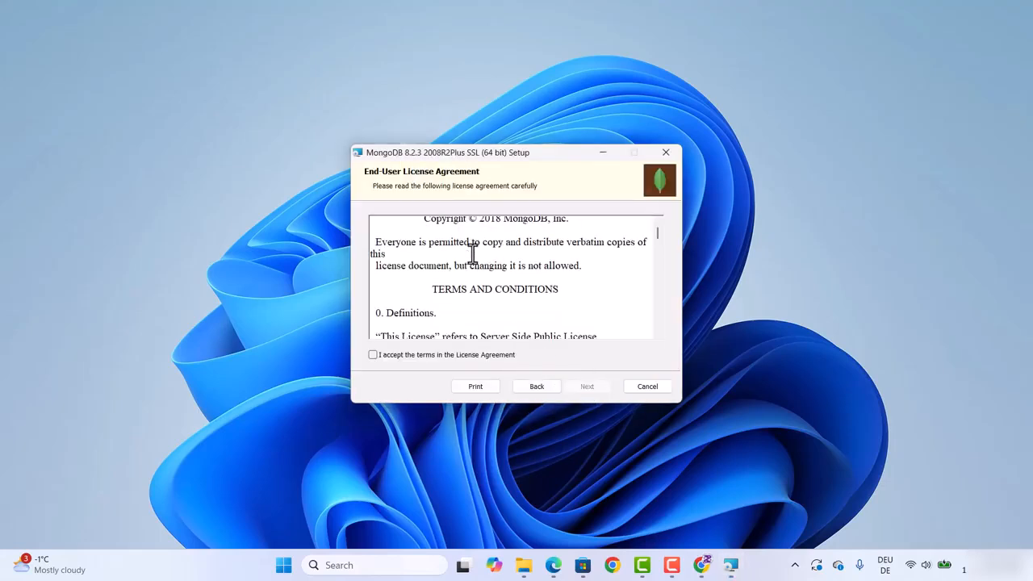
scroll(473, 257, down, 10)
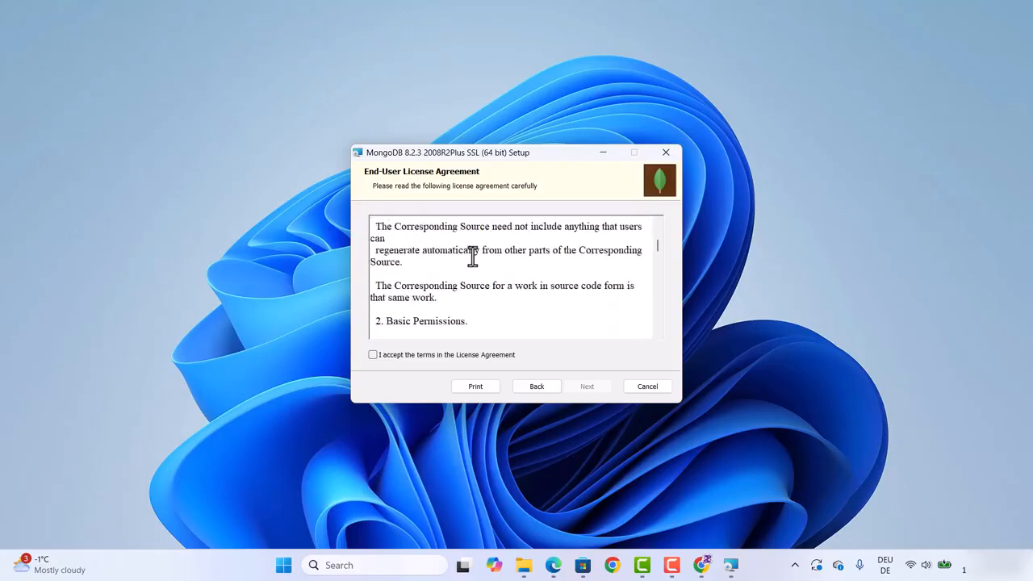
scroll(473, 256, down, 10)
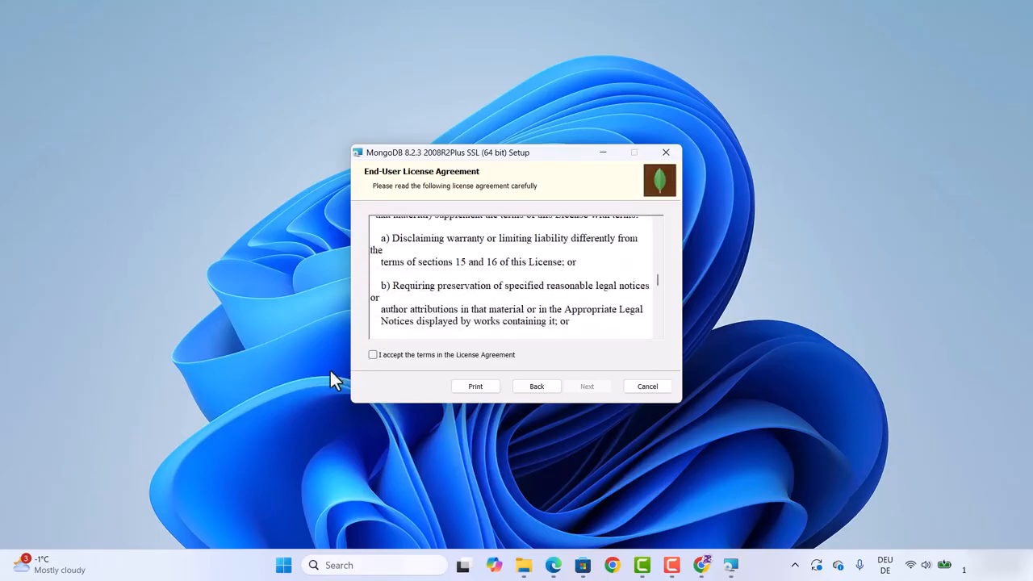
scroll(375, 357, down, 10)
click(373, 355)
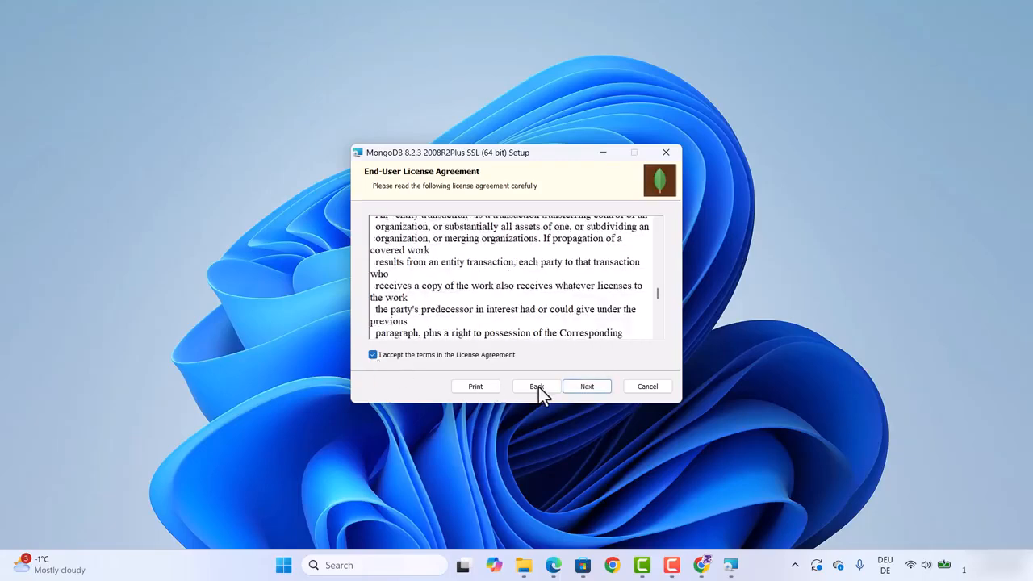
click(587, 386)
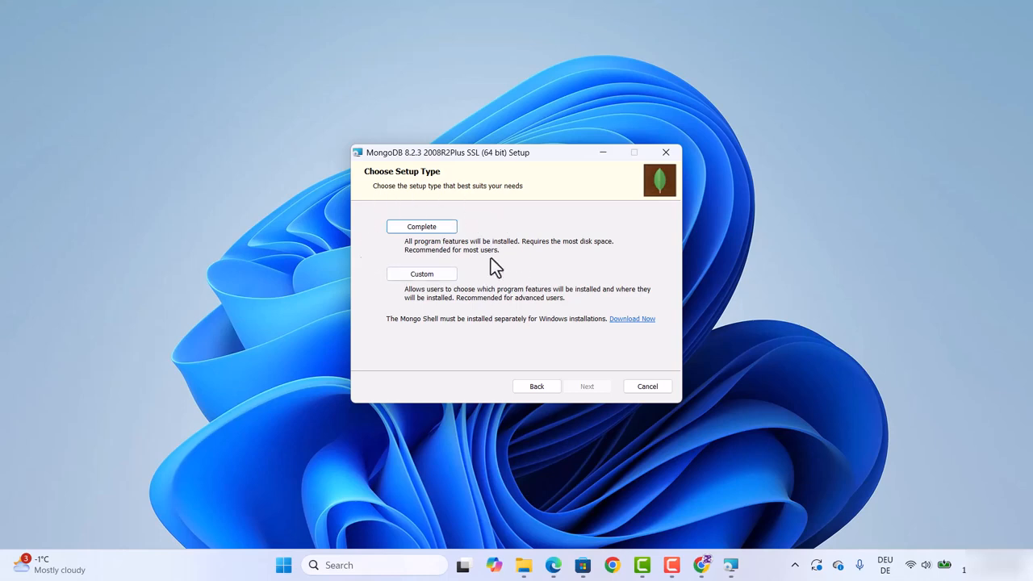
Step: Choose the Complete setup type and keep the default service configuration, including the MongoDB service name and the data and log directories
click(421, 227)
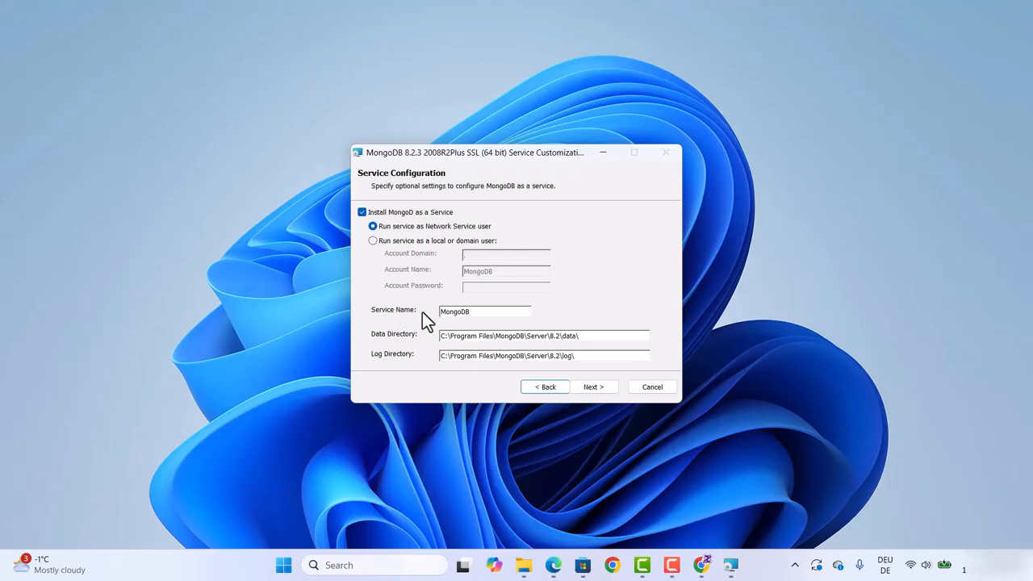
double_click(456, 313)
drag(604, 337, 446, 330)
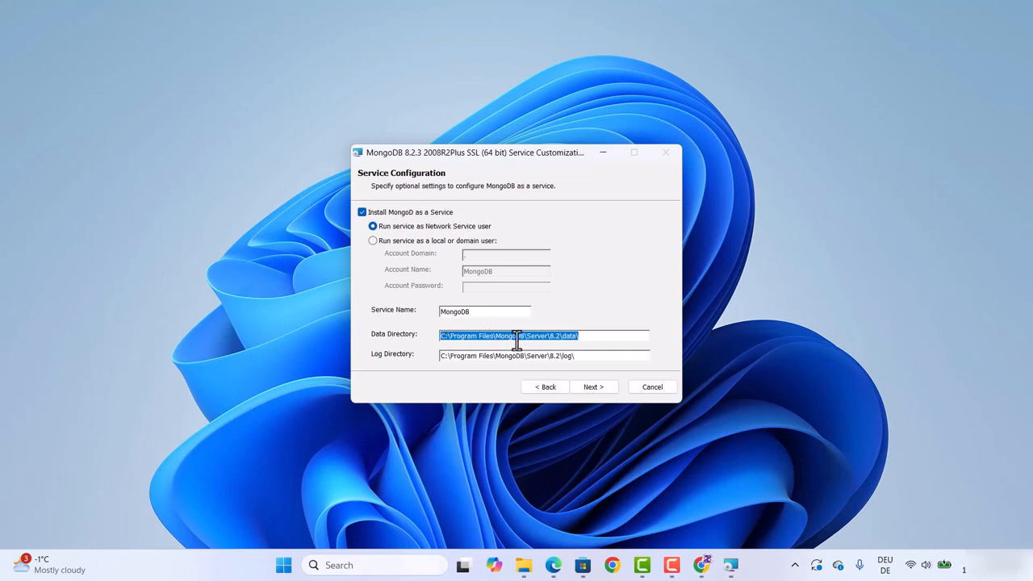
click(584, 355)
drag(592, 356, 413, 349)
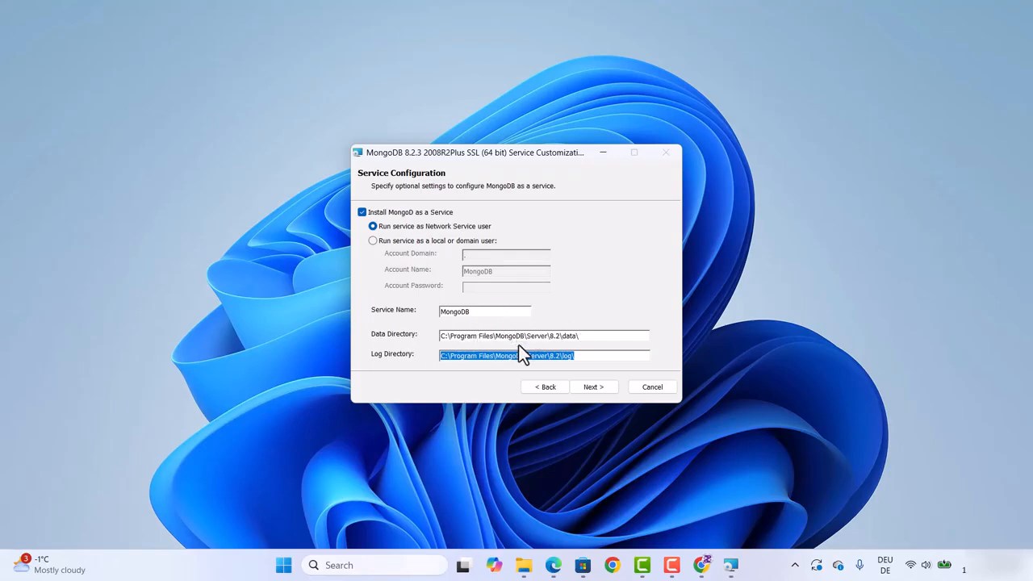
click(594, 387)
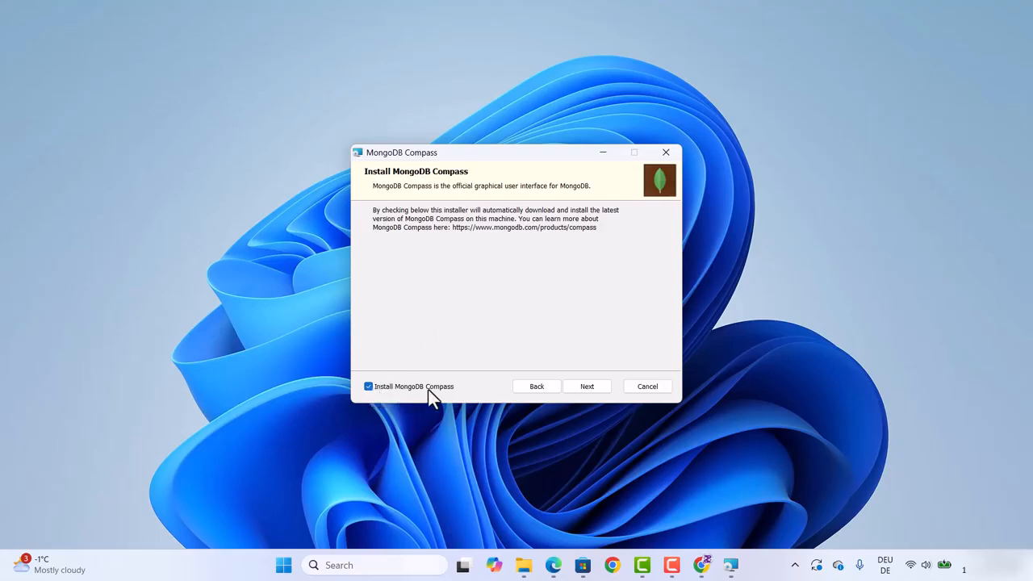
Step: Install MongoDB with MongoDB Compass included, then finish the setup wizard and close the Compass window
click(587, 387)
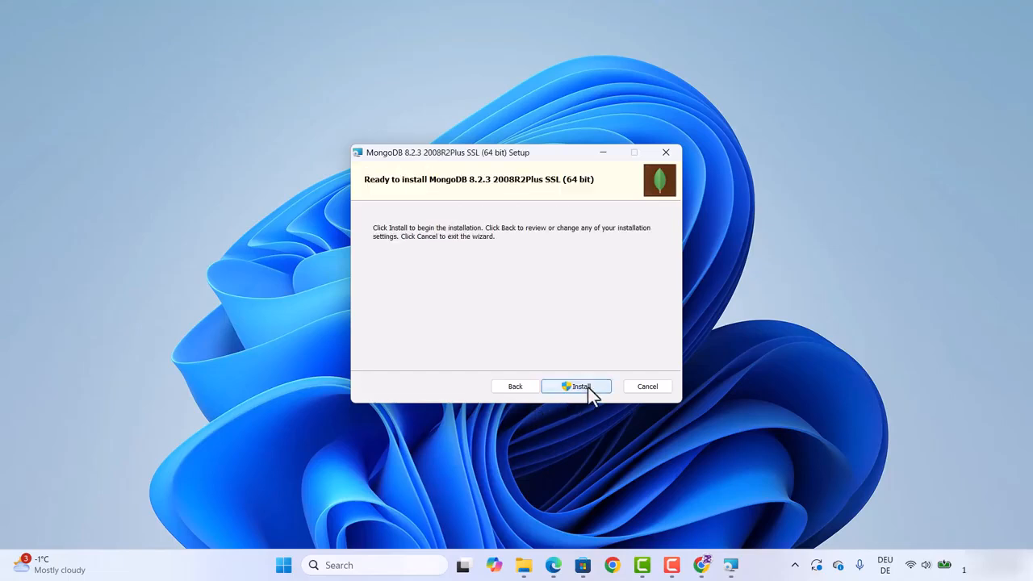
click(577, 388)
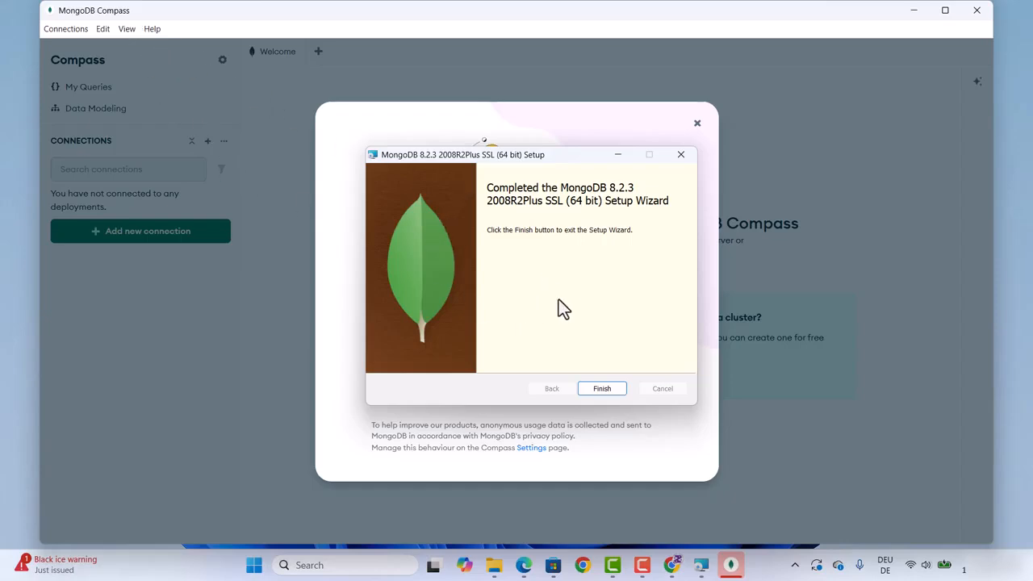
click(604, 389)
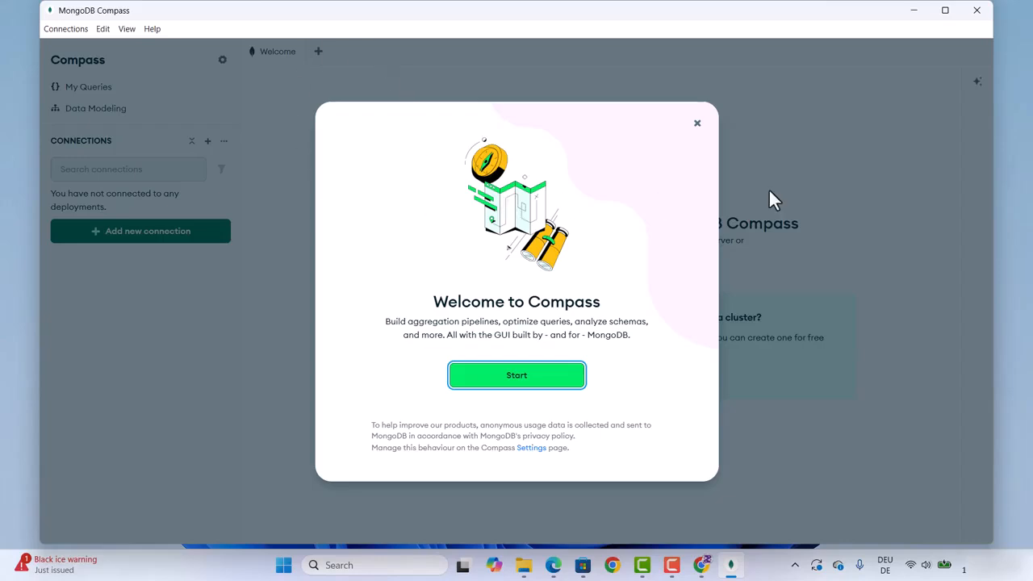
click(976, 9)
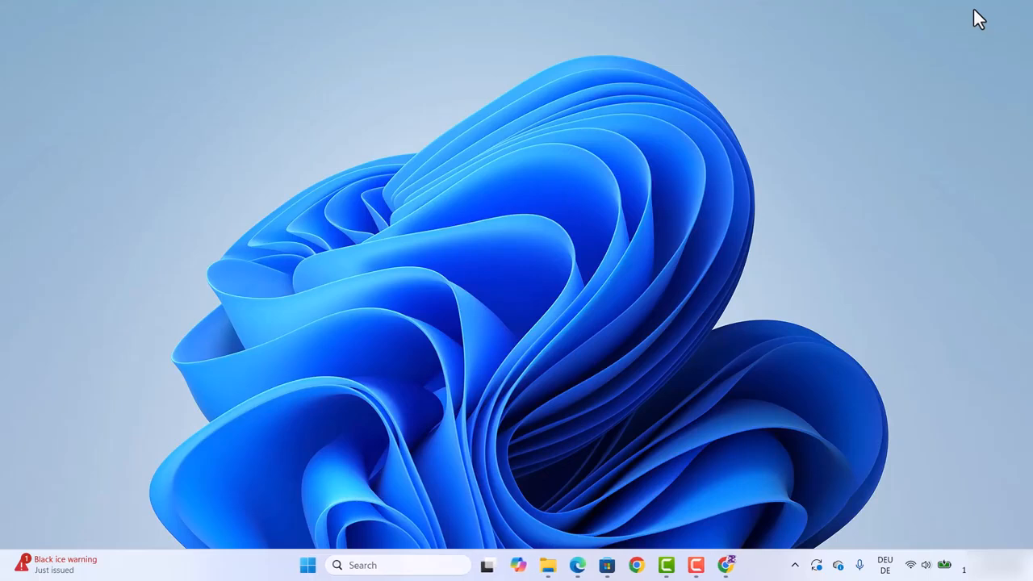
Step: Launch MongoDB Compass from the list of all installed apps, check the desktop for its shortcut and return to Compass
click(307, 566)
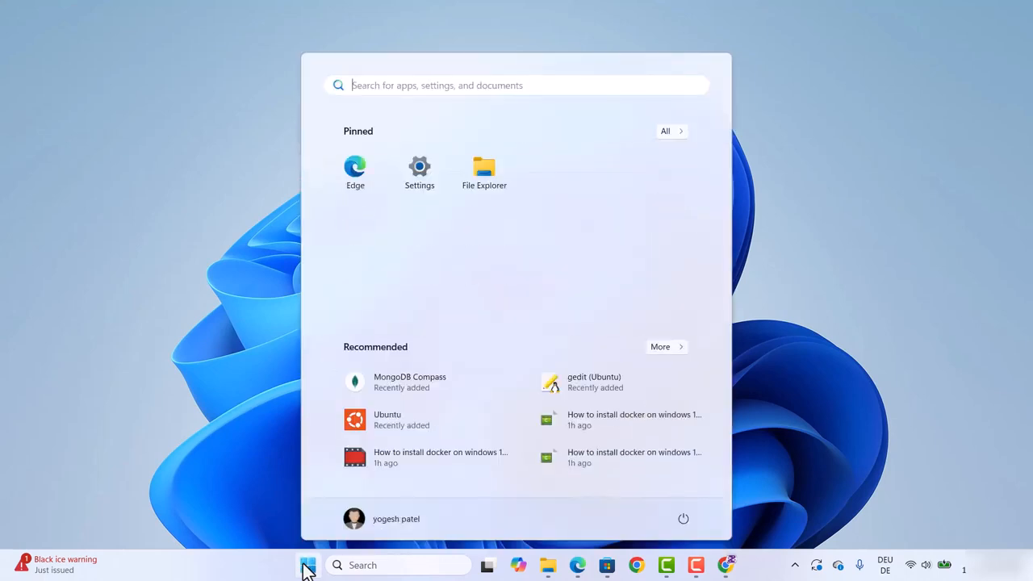
click(671, 135)
scroll(449, 248, down, 10)
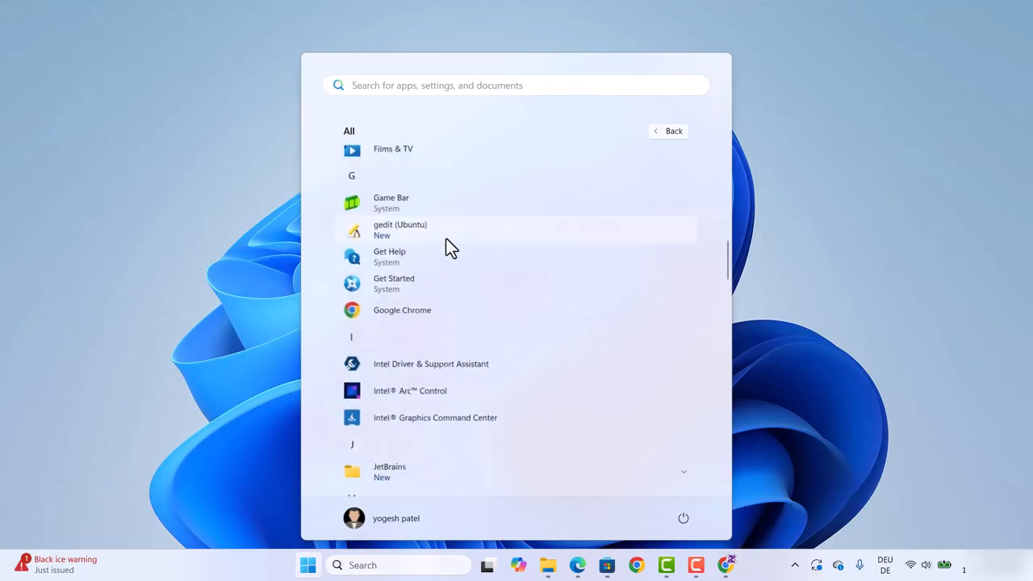
scroll(447, 238, down, 5)
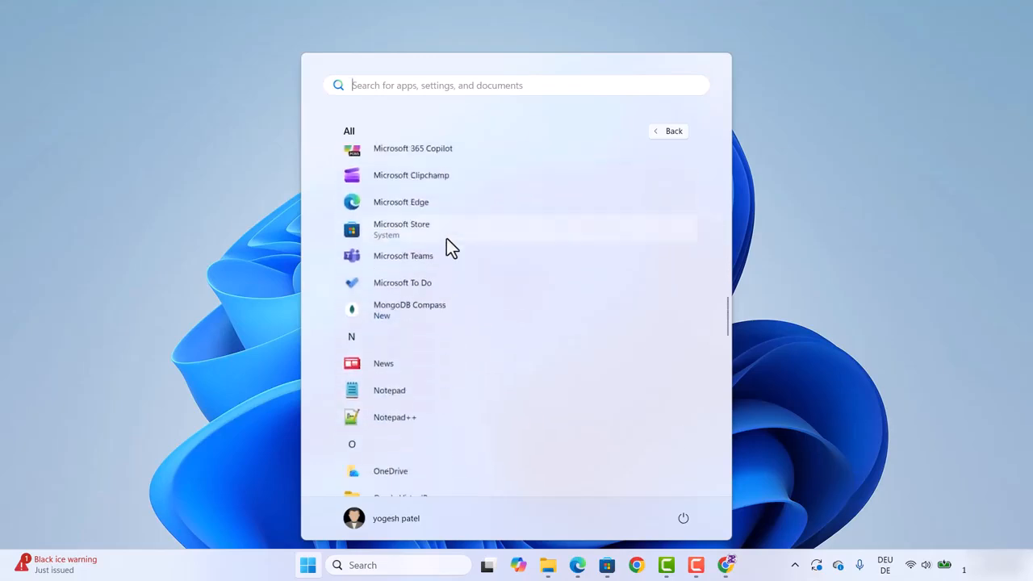
scroll(447, 238, up, 2)
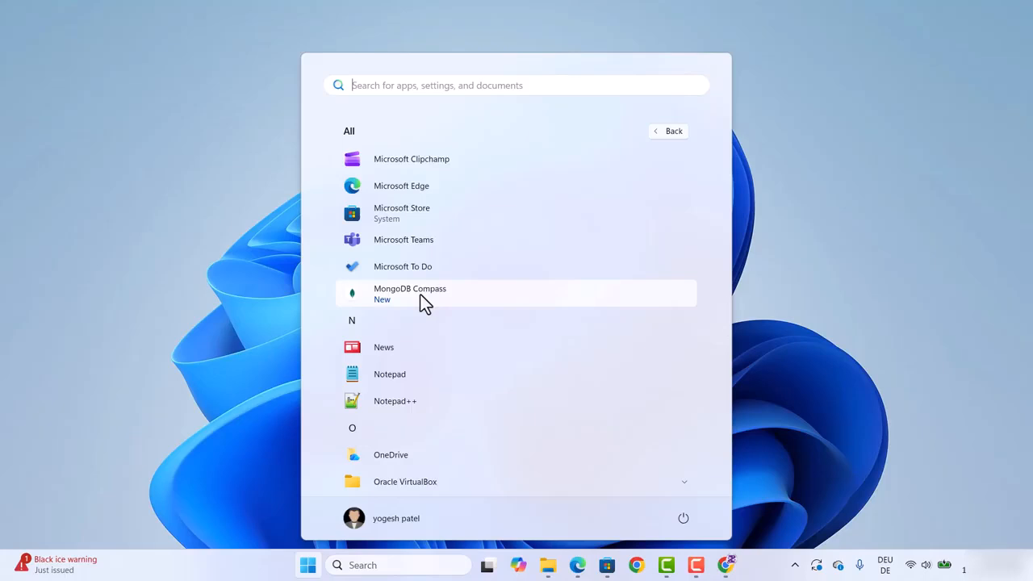
click(421, 295)
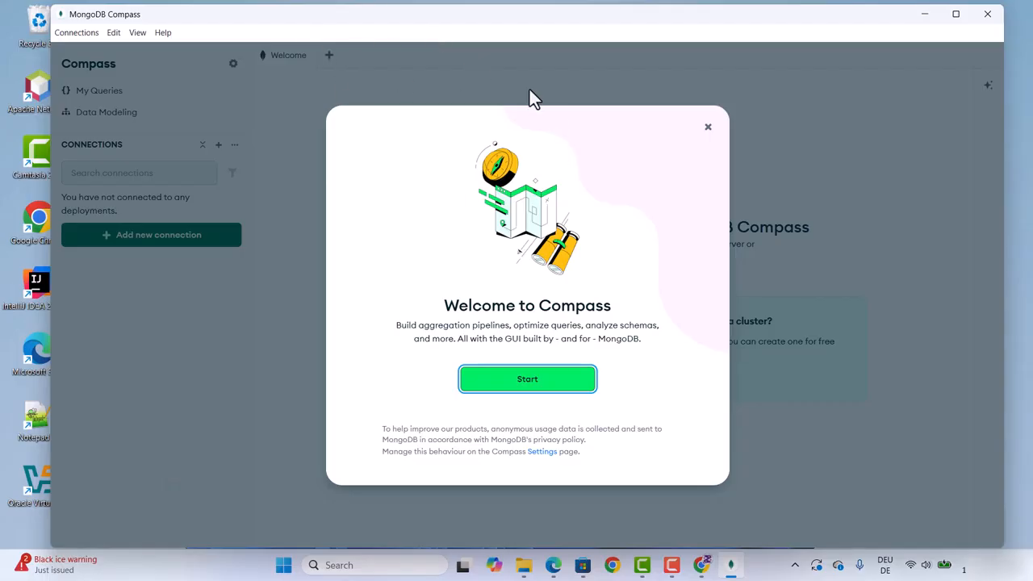
click(915, 14)
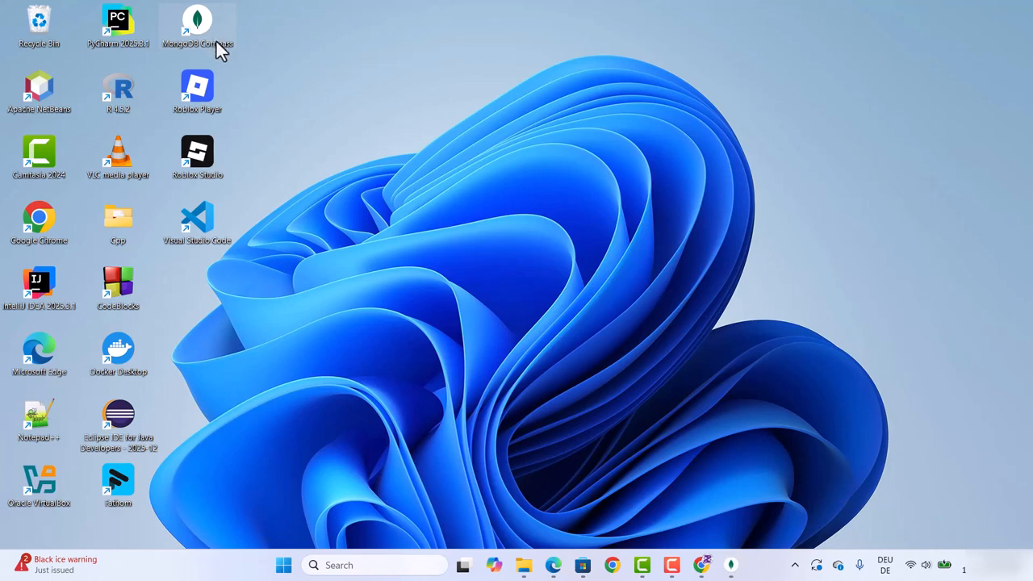
click(729, 564)
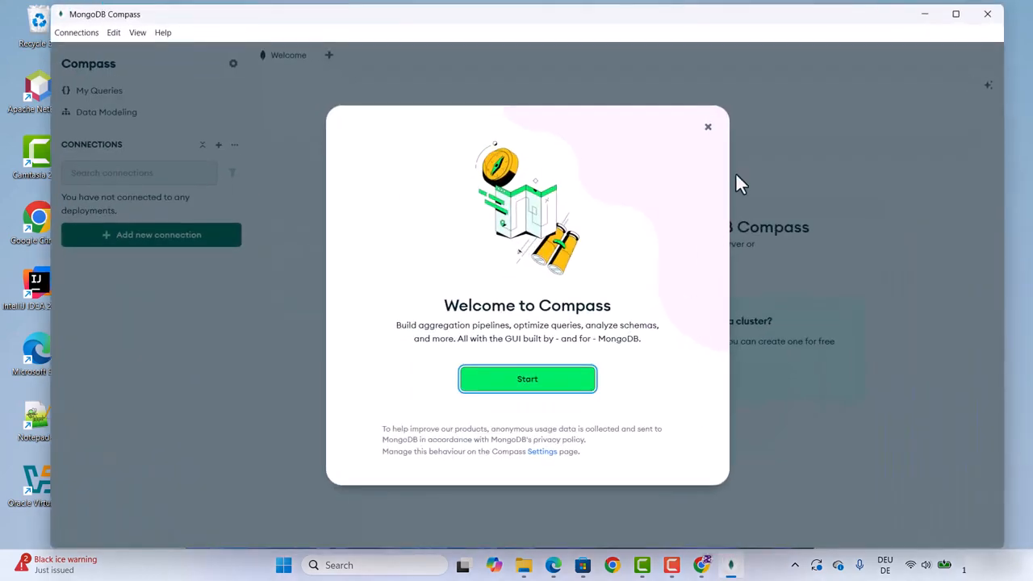
Step: Maximize the Compass window and dismiss the welcome dialog and the MongoDB Assistant introduction
click(956, 14)
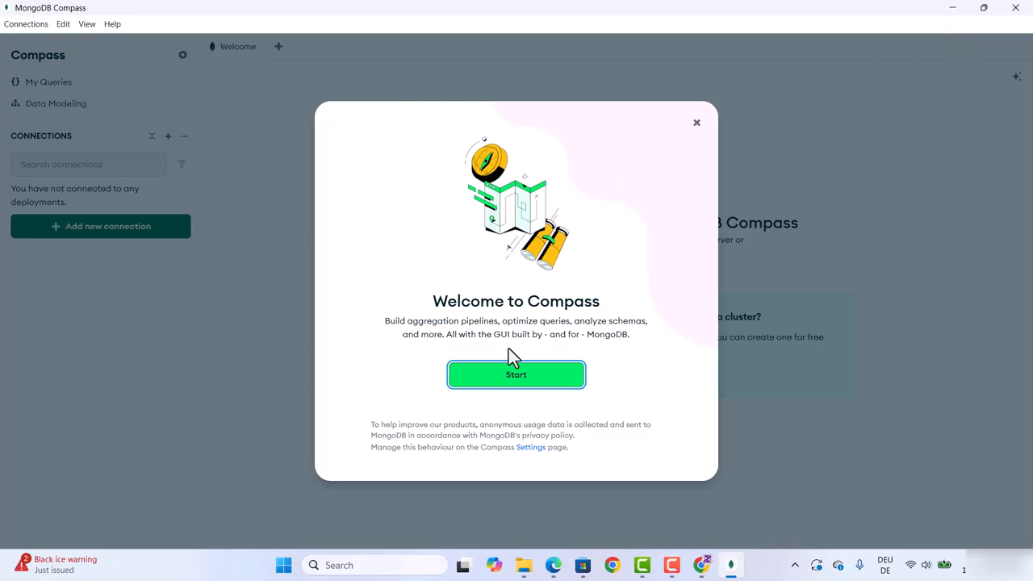
click(518, 380)
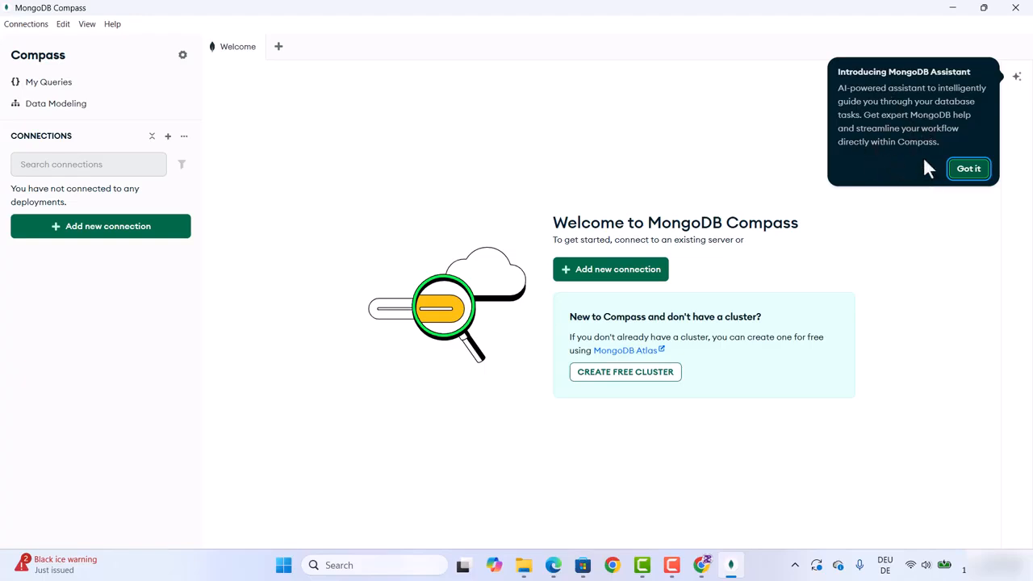
click(899, 239)
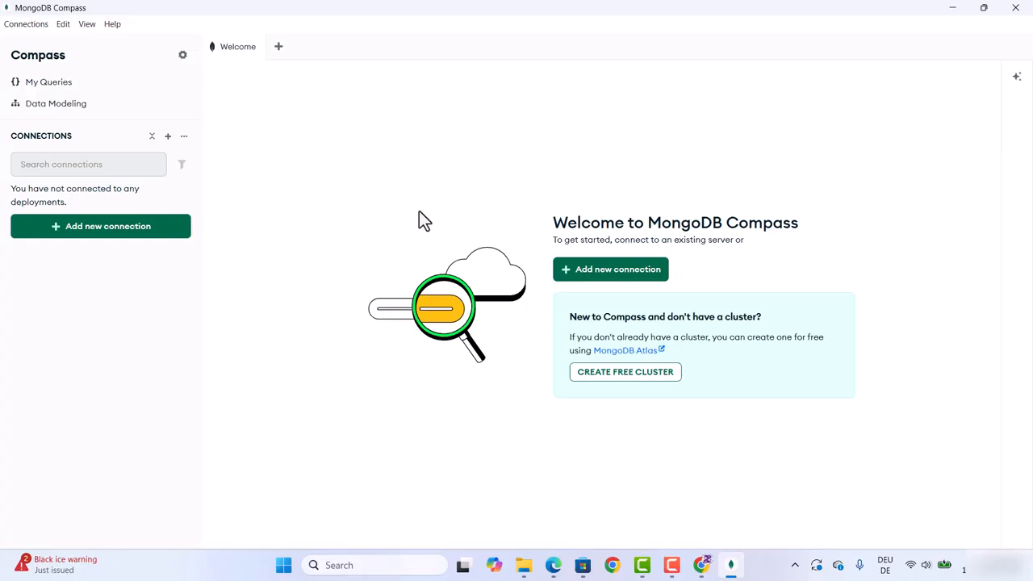
Step: Add a new connection with the default URI mongodb://localhost:27017 and connect to it
click(113, 234)
drag(357, 226, 218, 220)
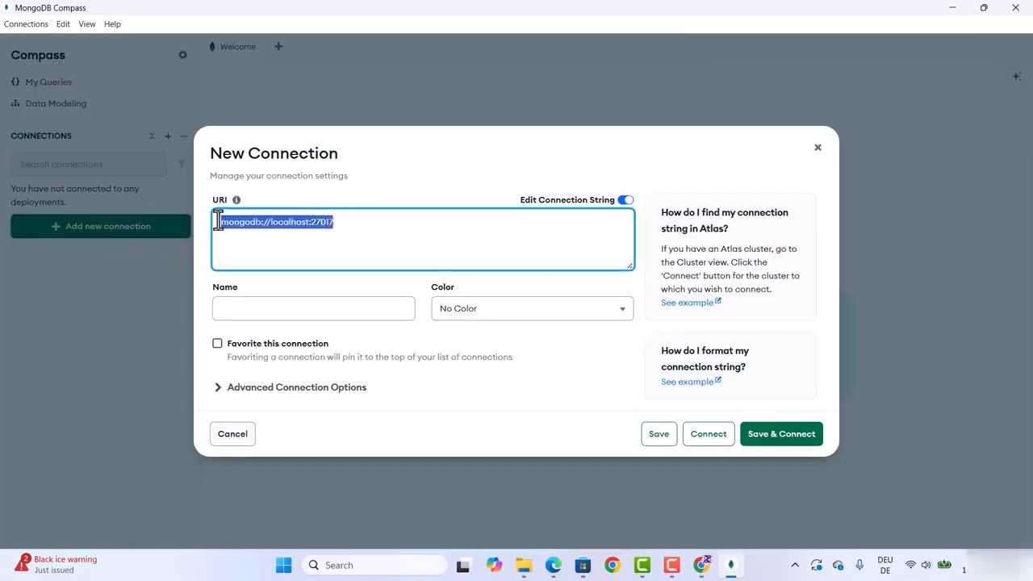
click(372, 229)
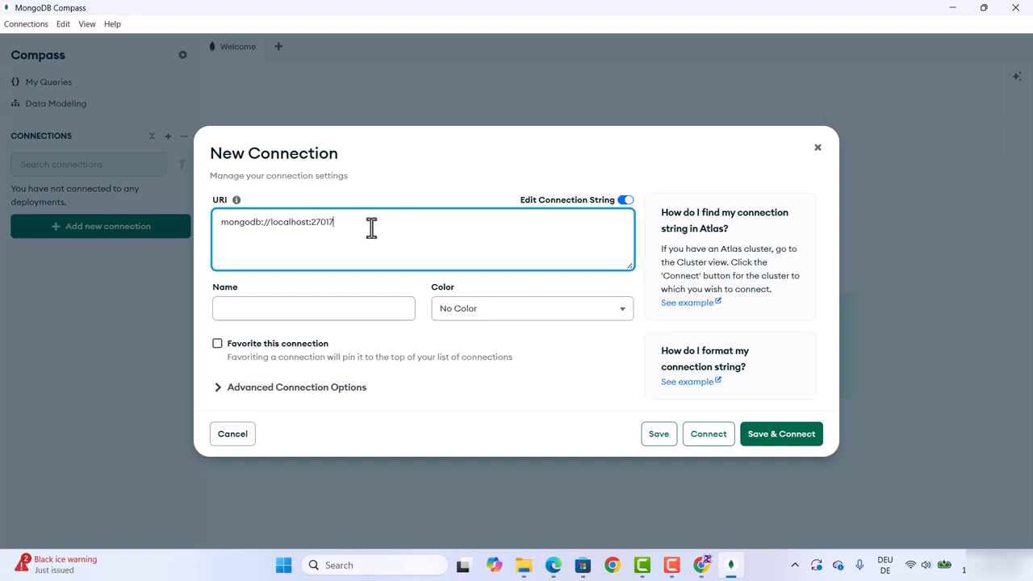
double_click(321, 226)
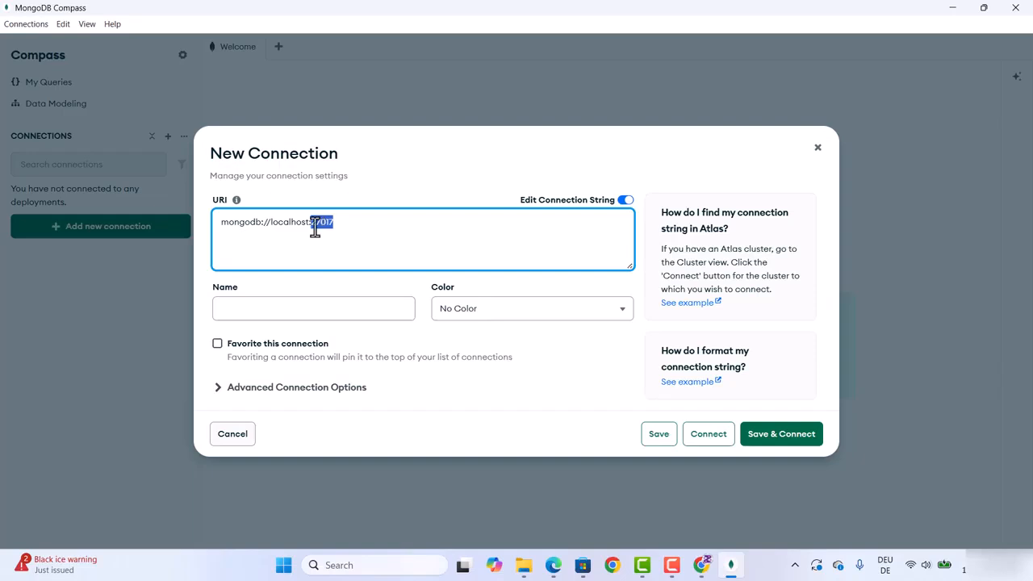
double_click(288, 224)
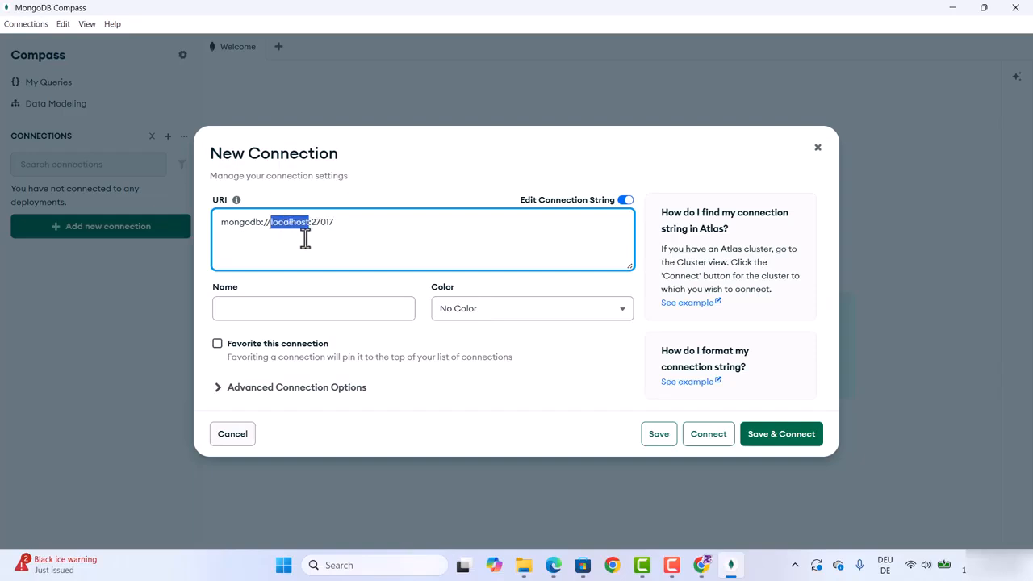
drag(375, 228, 214, 219)
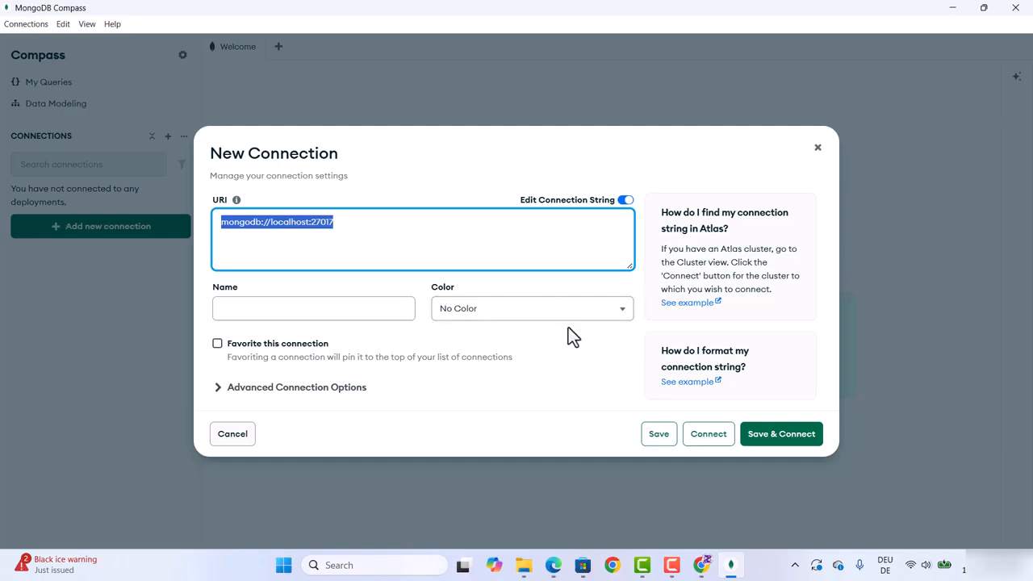
click(700, 437)
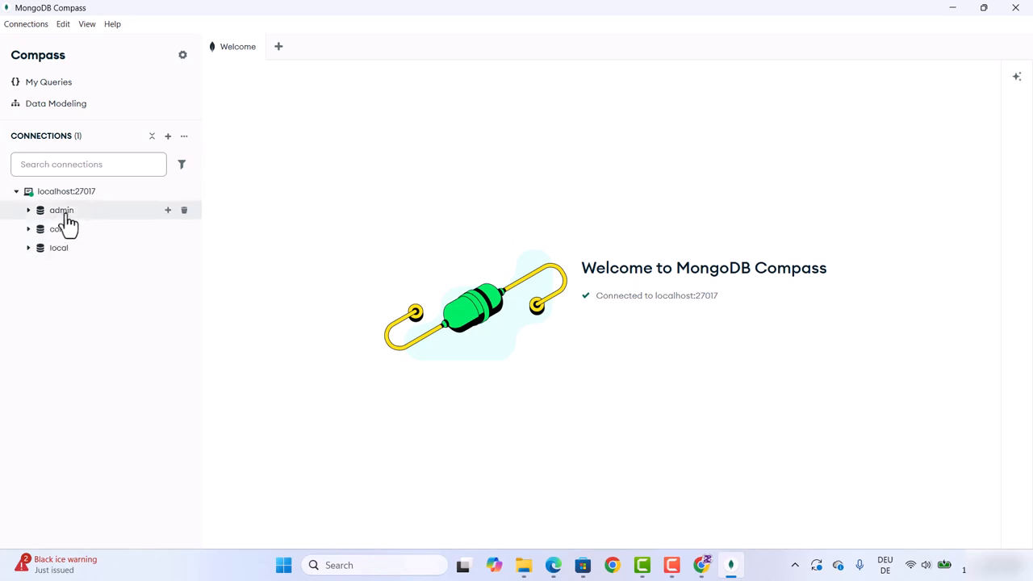
Step: Create a database named School with a collection named students on the localhost:27017 connection
click(29, 211)
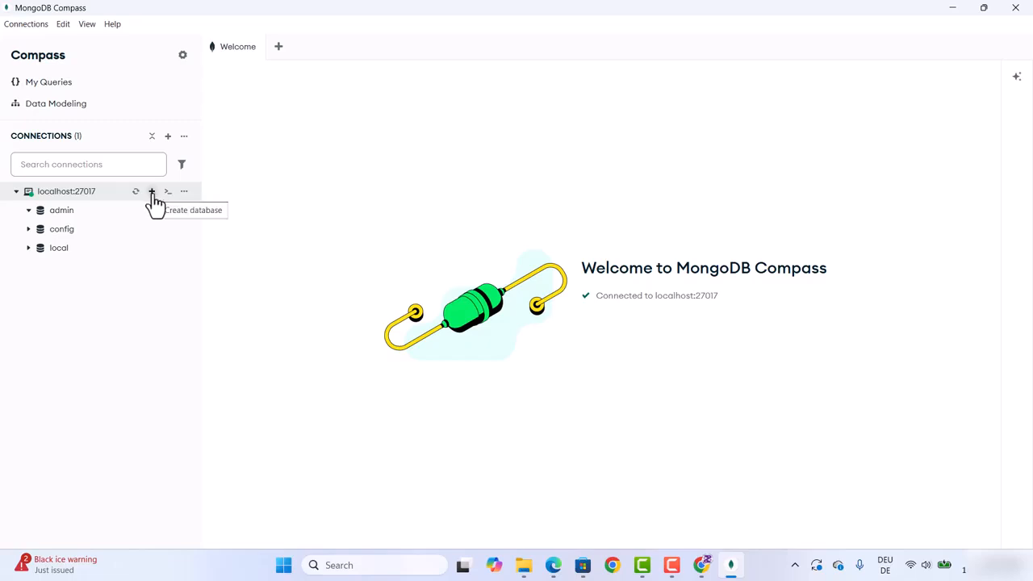
click(152, 193)
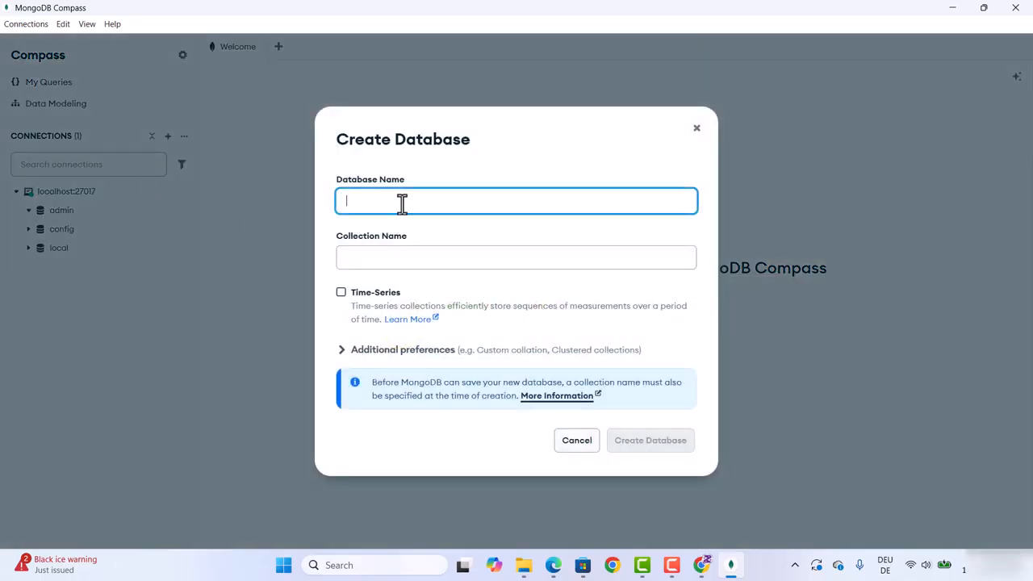
text(School)
double_click(353, 203)
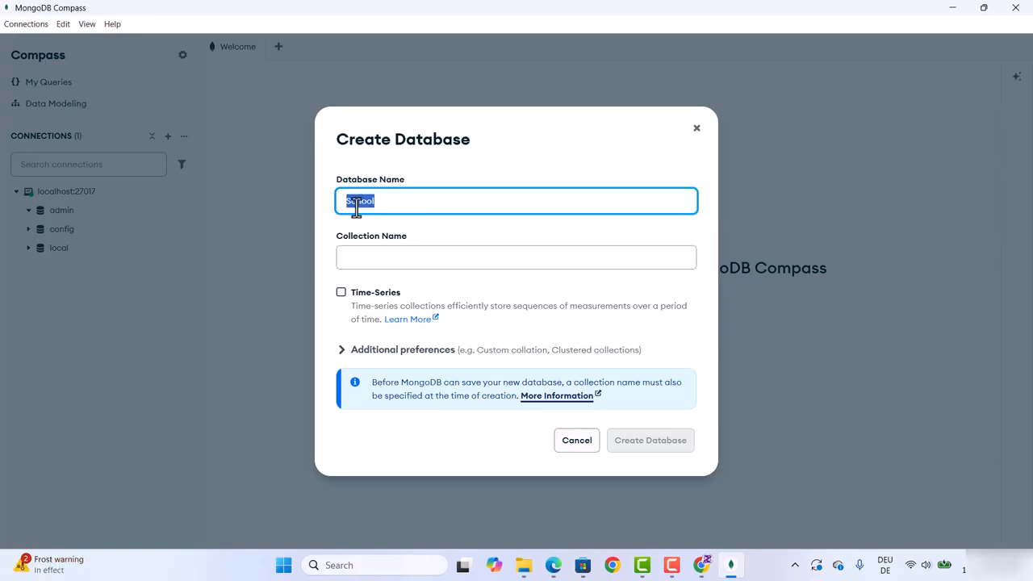
click(379, 258)
text(students)
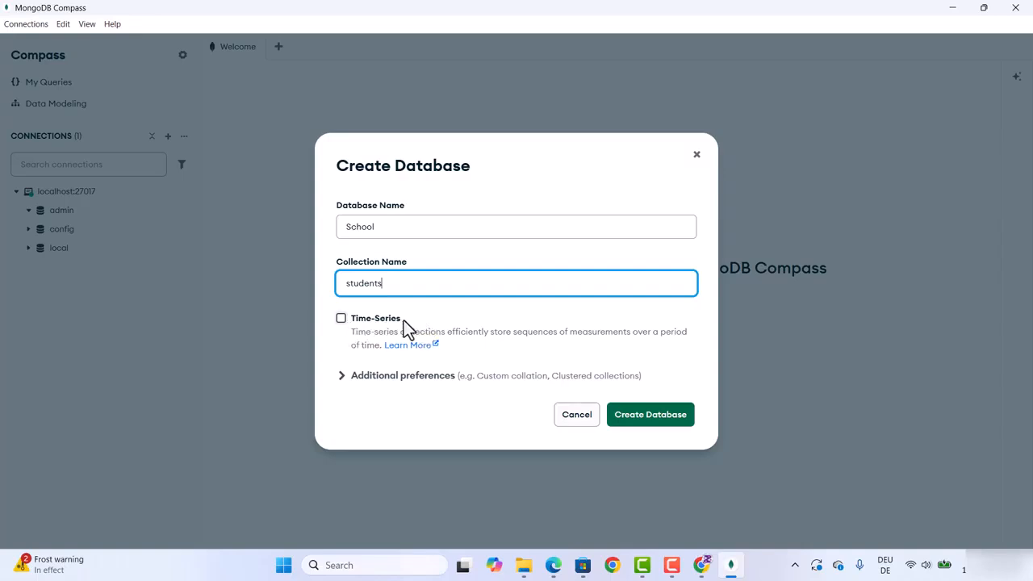
click(651, 423)
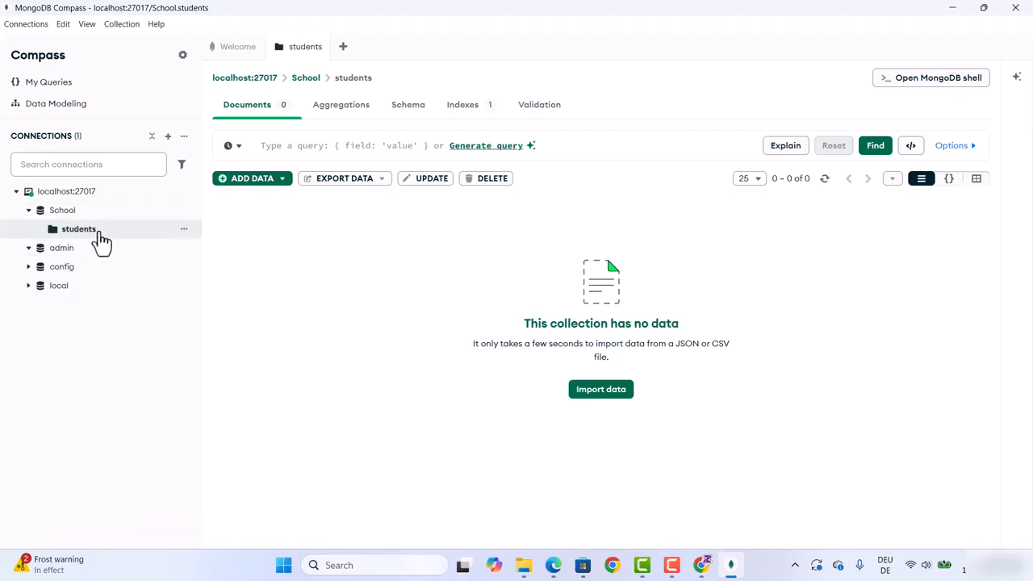
click(184, 232)
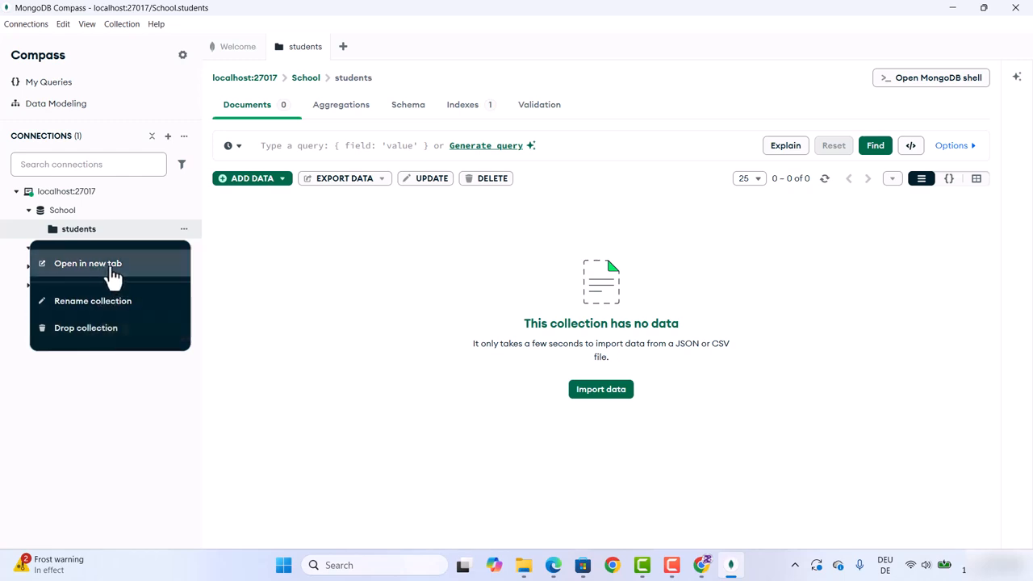
click(241, 262)
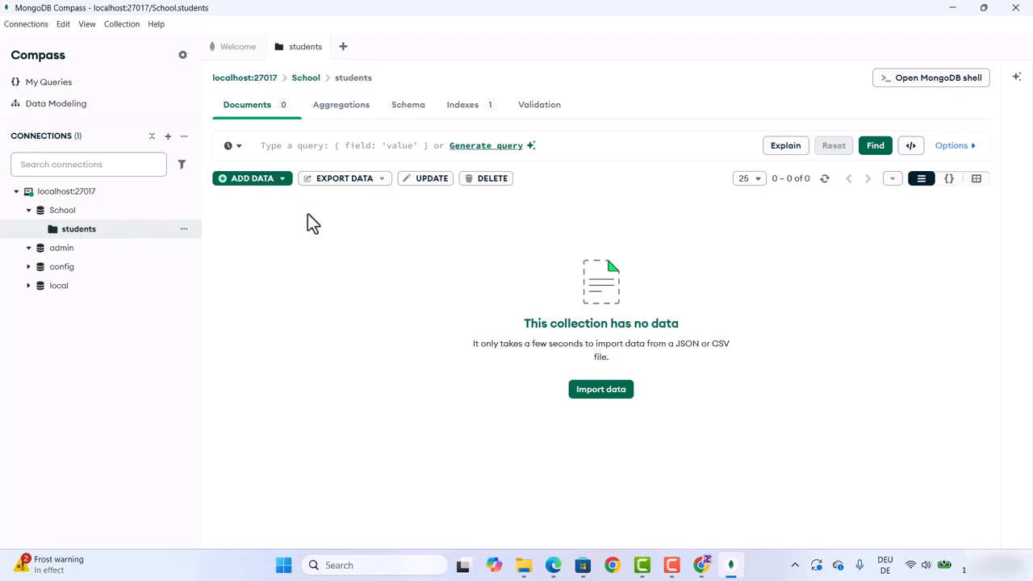
Step: Insert a document into the students collection after its _id with the student's name, age 22, major "Computer Science" and gpa 3.8
click(267, 185)
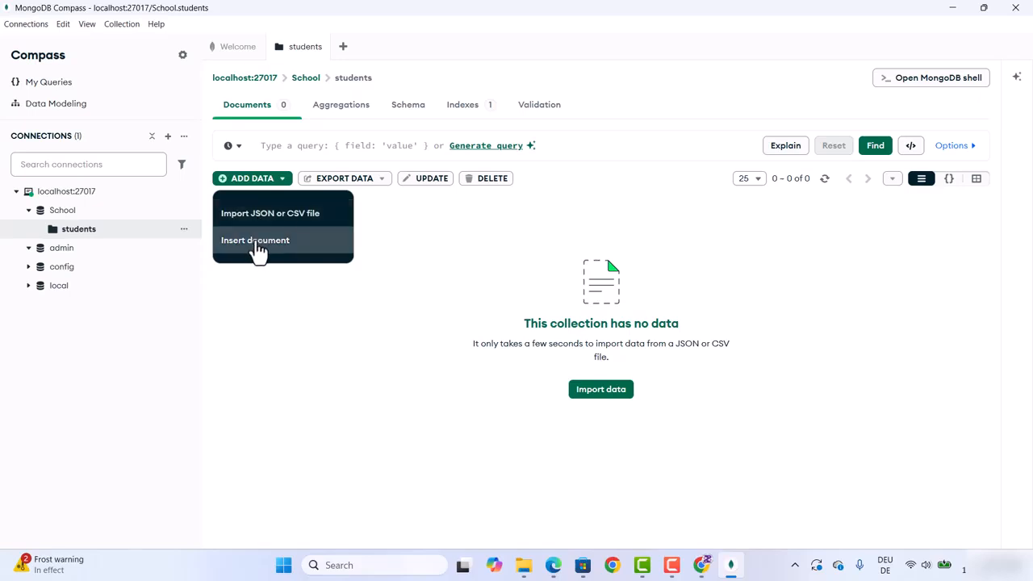
click(252, 245)
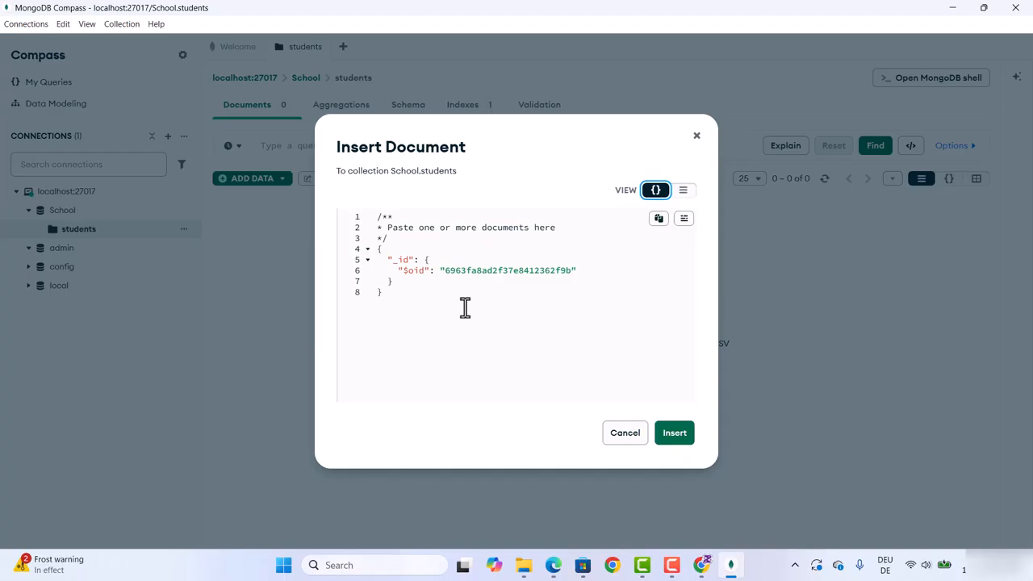
drag(406, 282, 353, 259)
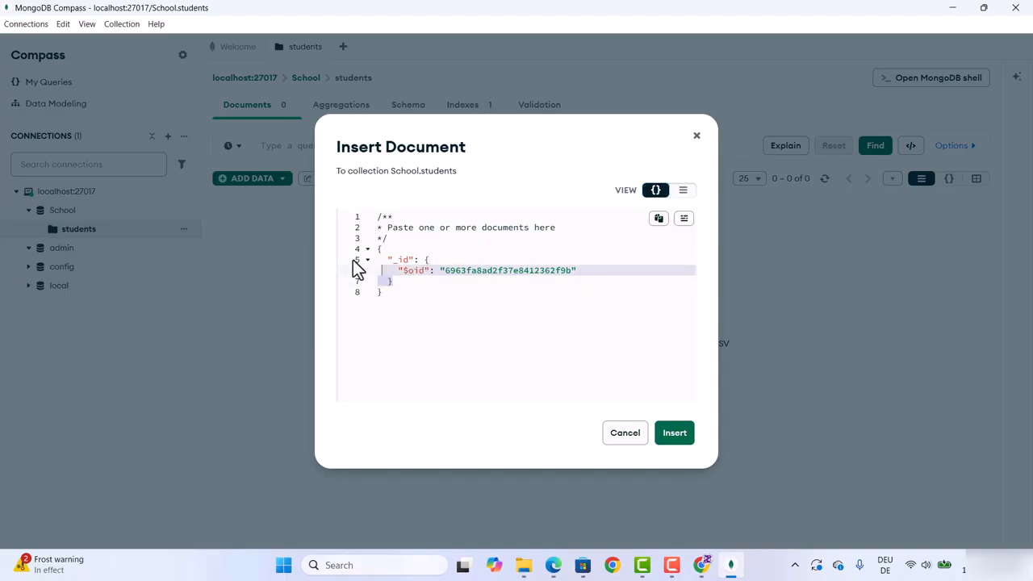
click(398, 259)
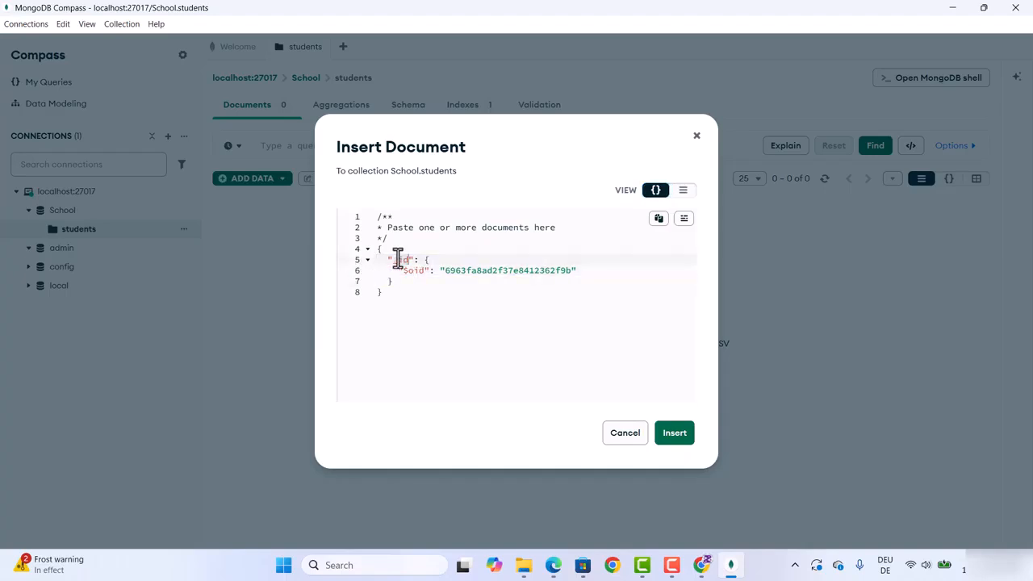
drag(409, 283, 365, 270)
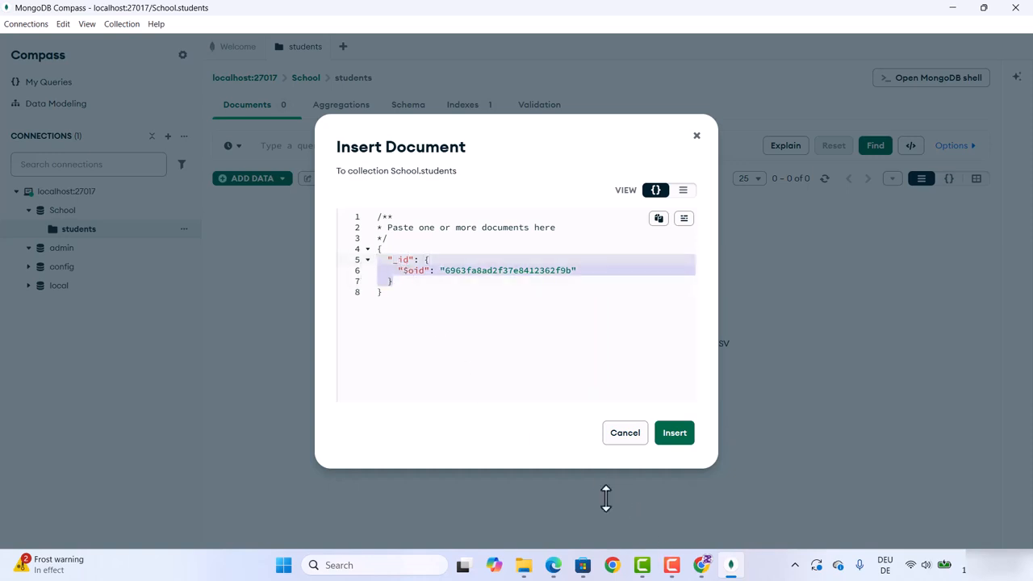
click(397, 283)
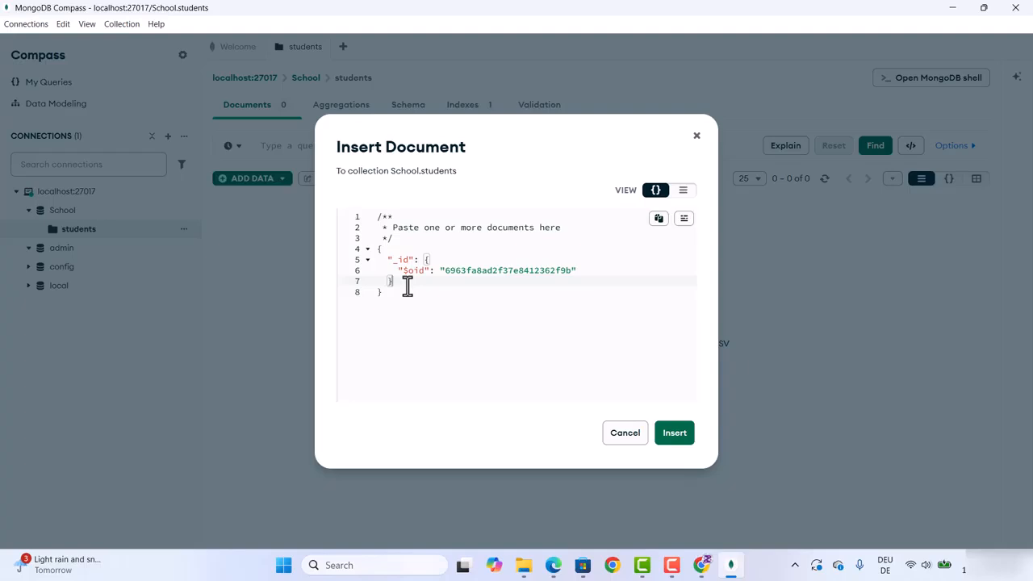
text(,   "name": "Alice",   "age": 22,   "major": "Computer Science",   "gpa": 3.8)
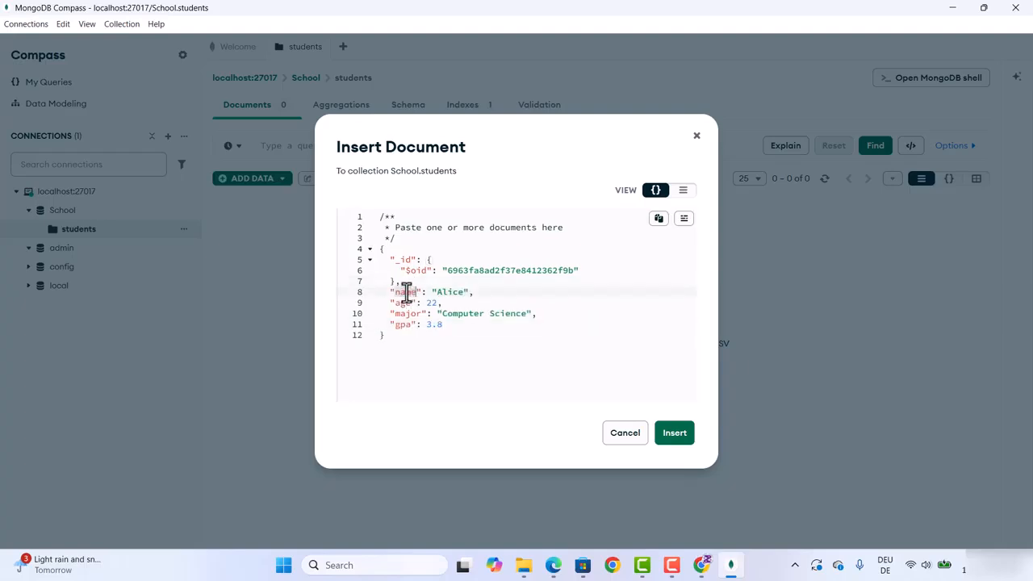
click(404, 301)
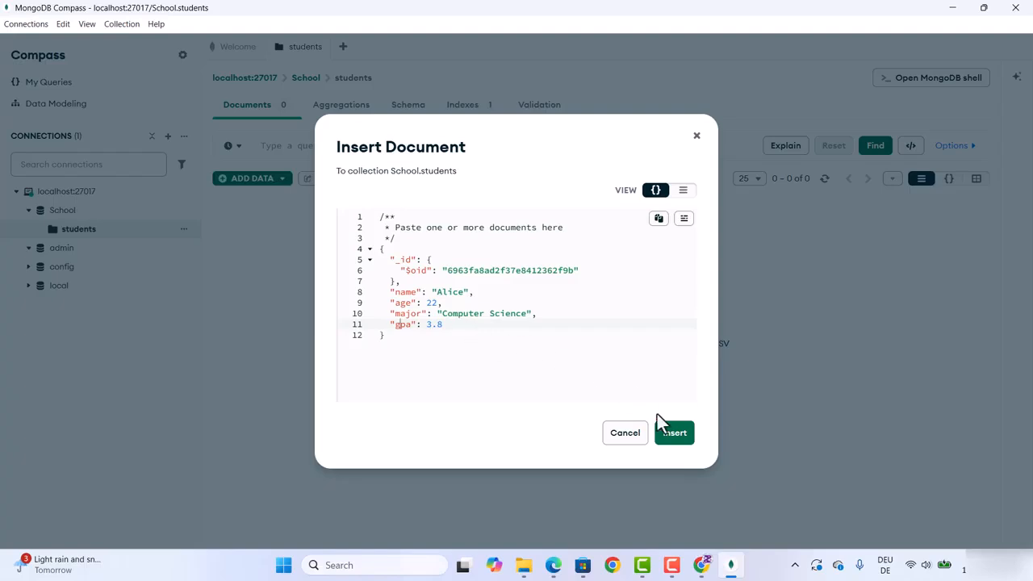
click(674, 436)
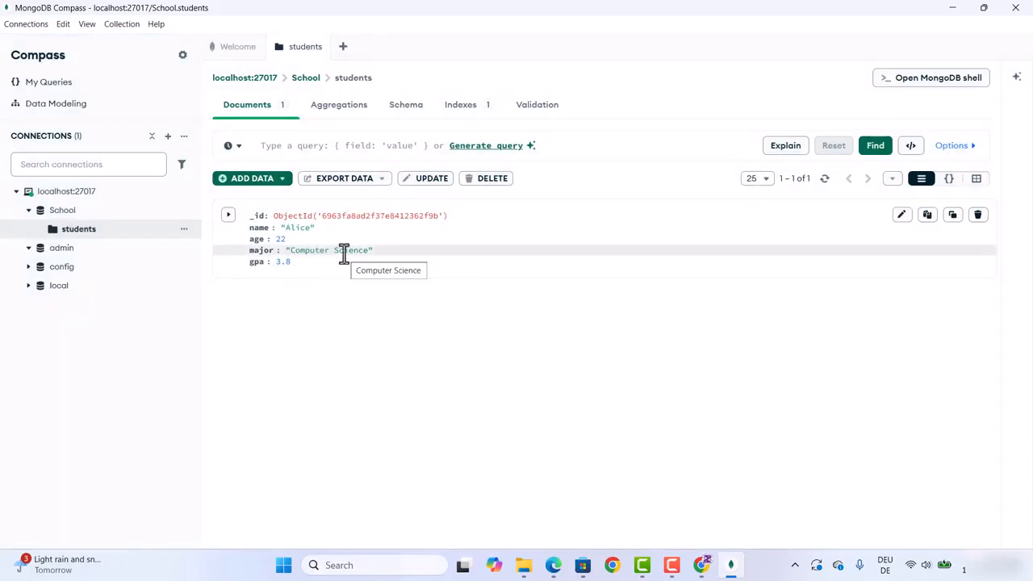
Step: Look through the aggregations, schema and indexes of the students collection
click(338, 113)
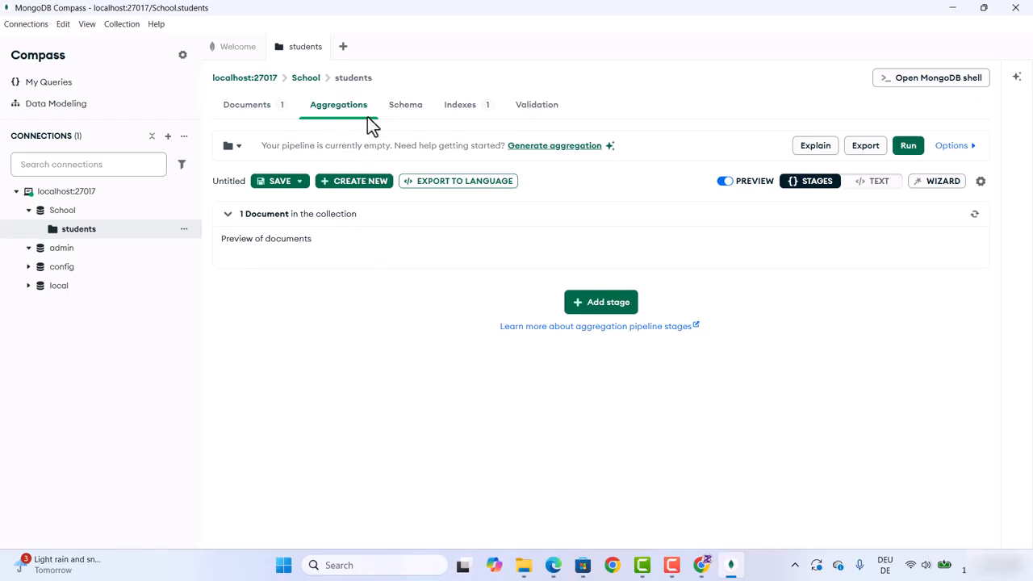
click(409, 114)
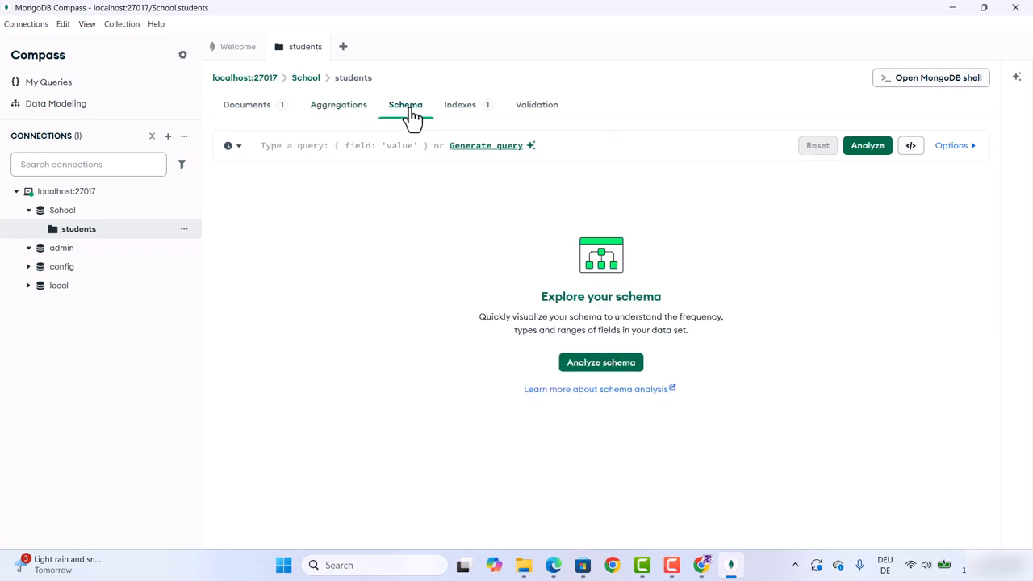
click(465, 117)
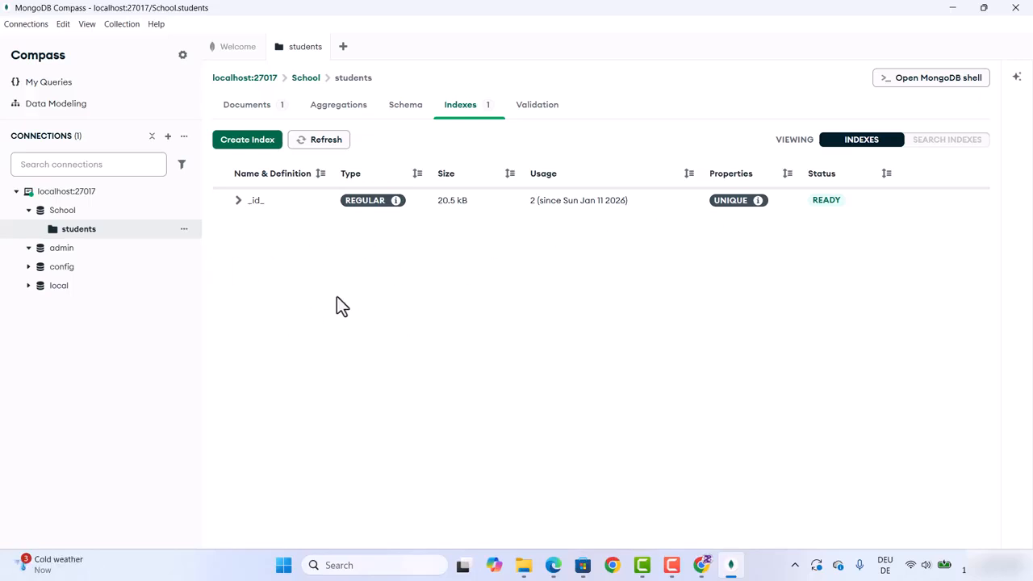
Step: Open the MongoDB shell for the students collection and run db["students"].find() in the test database
click(920, 89)
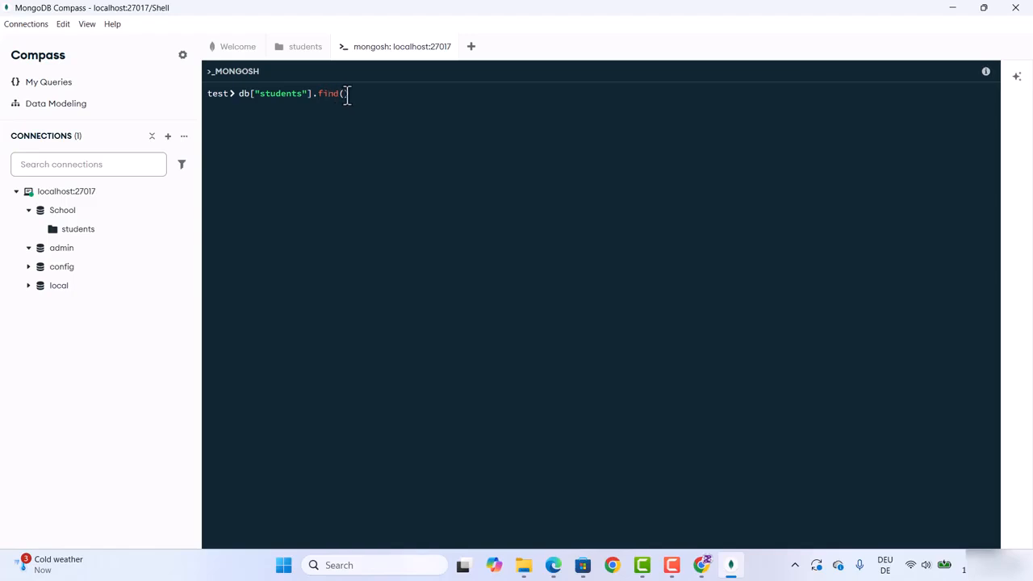
double_click(218, 95)
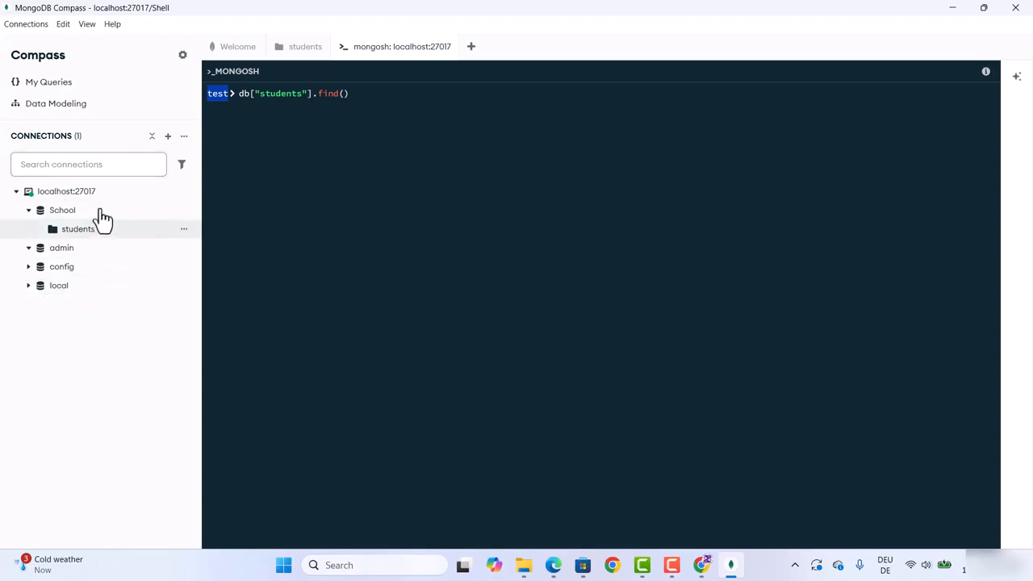
click(404, 93)
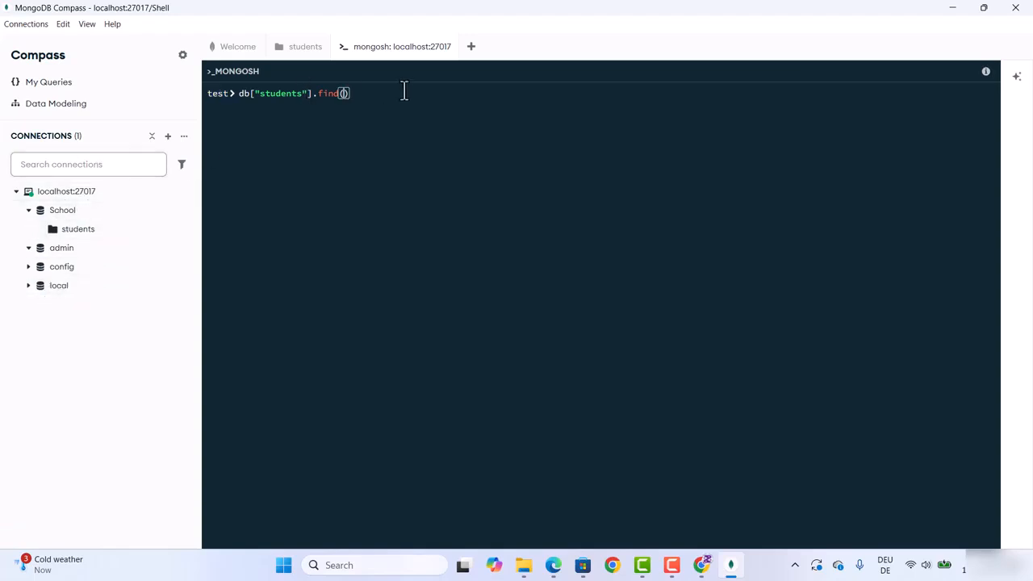
key(Return)
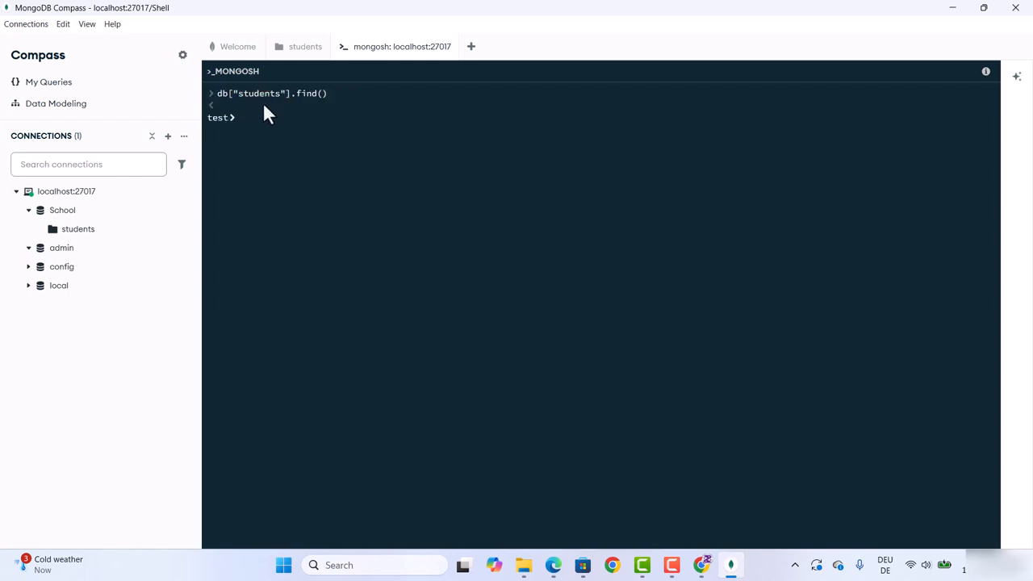
Step: Switch the MongoDB shell from the test database to School with the command use School;
double_click(220, 118)
click(248, 119)
text(use)
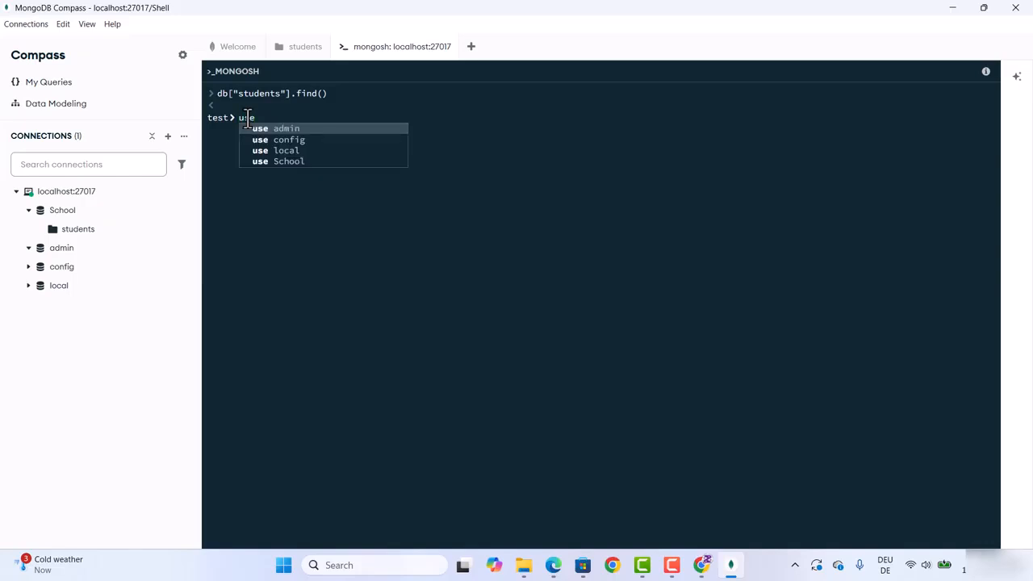
key(Down)
key(Down)
key(Down)
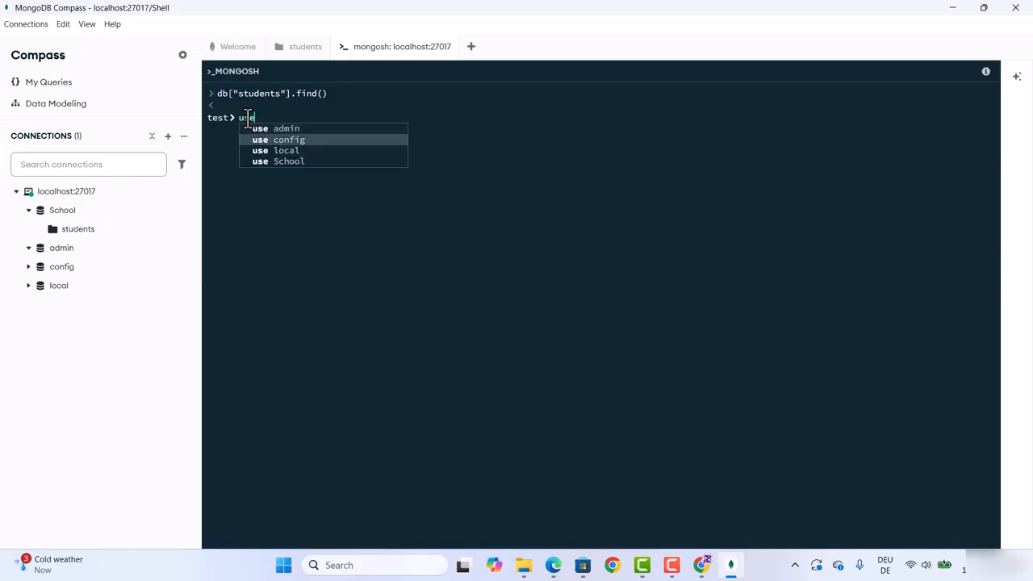
key(Return)
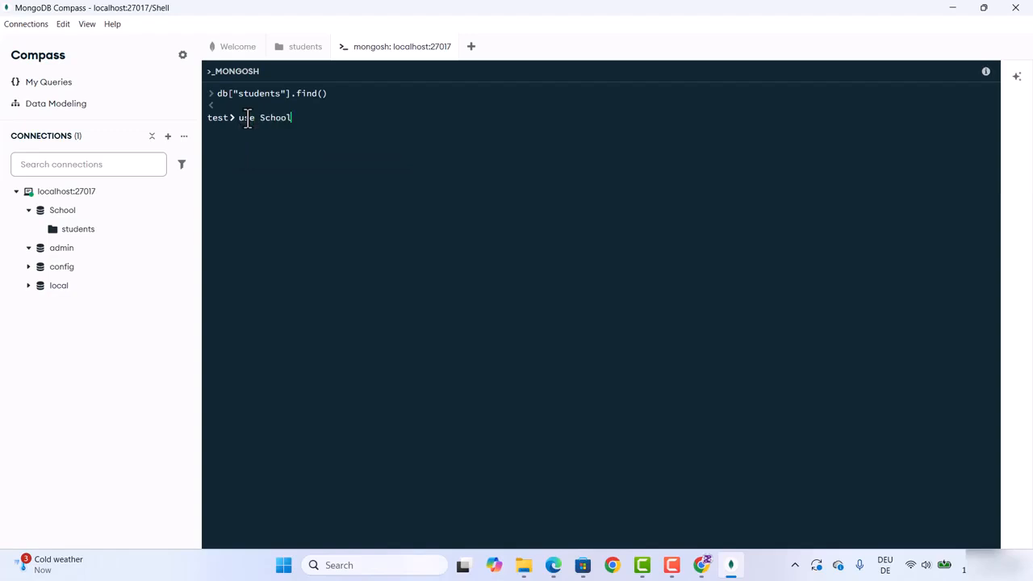
text(;)
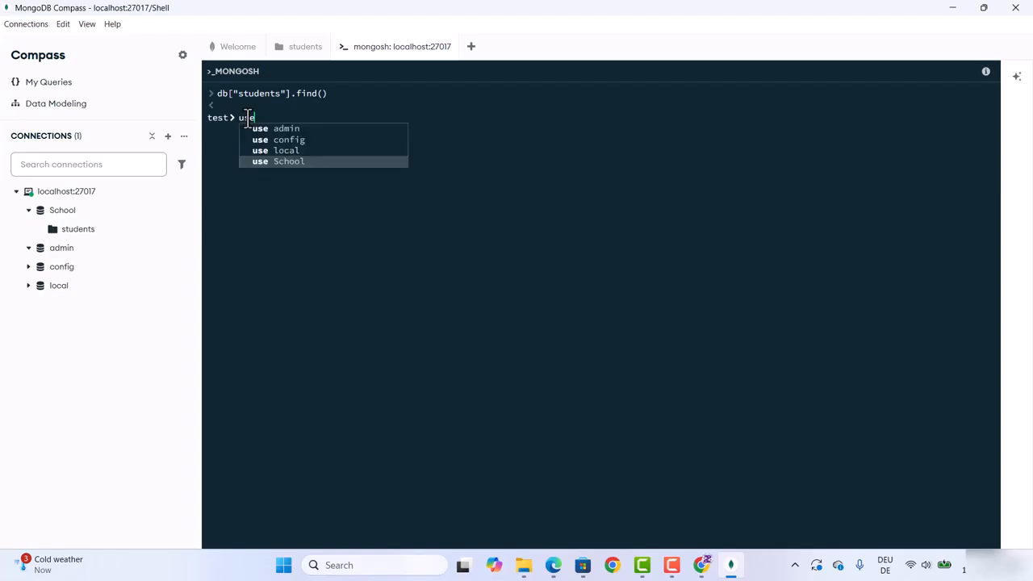
key(Return)
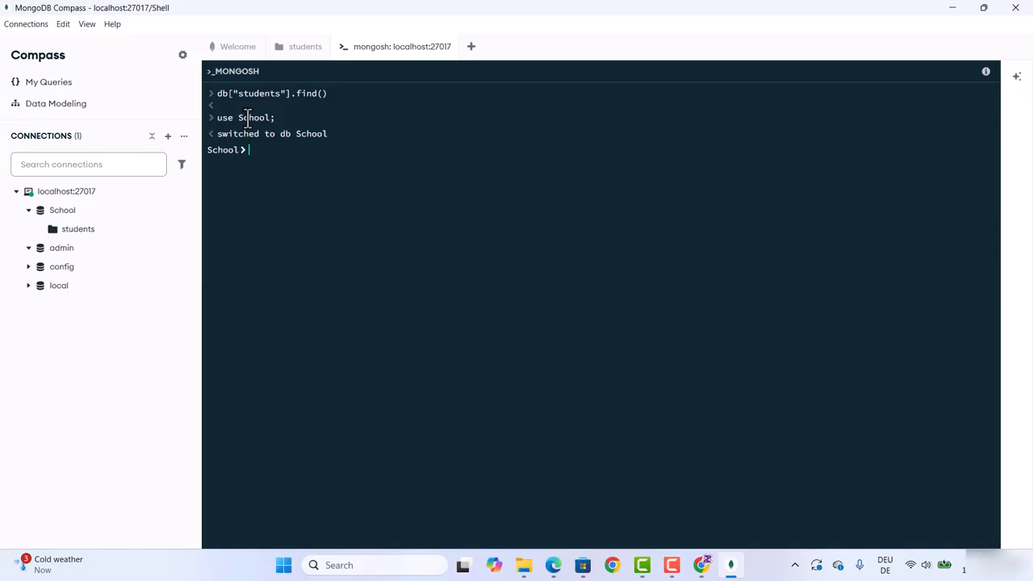
Step: Run db["students"].find() in the School database and inspect the returned document
double_click(229, 151)
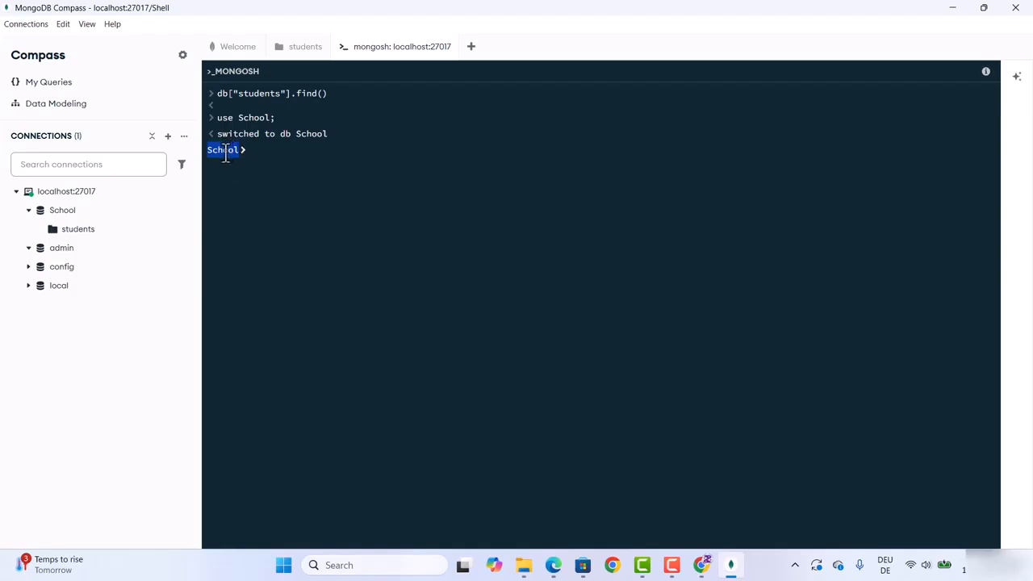
click(258, 152)
text(db["students"].find())
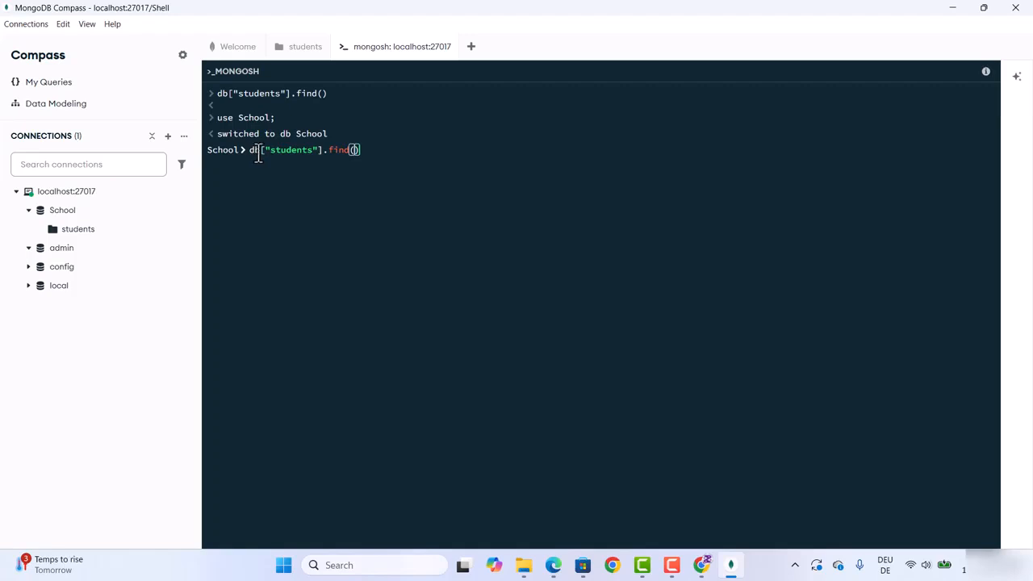
double_click(281, 153)
key(Return)
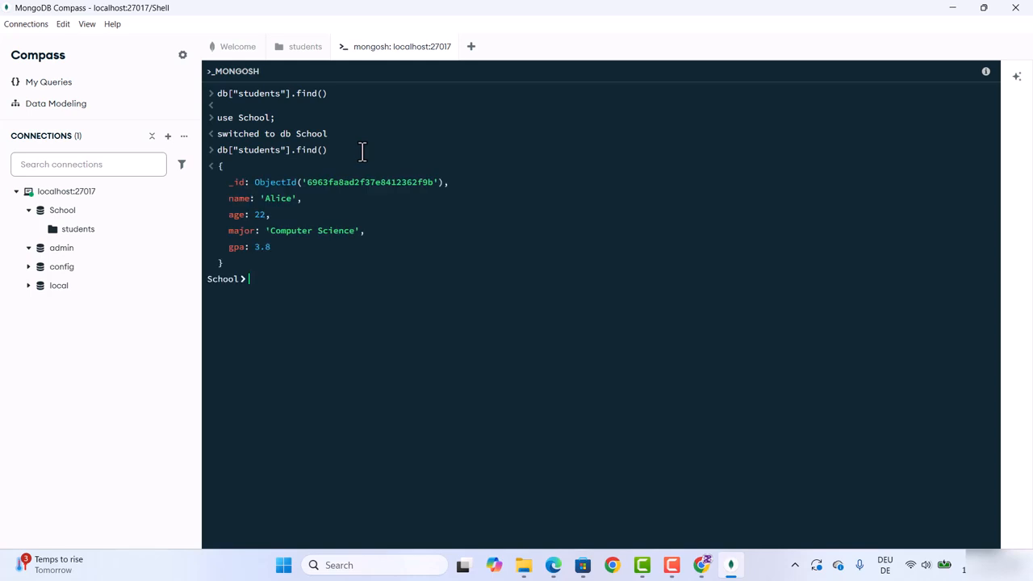
click(219, 170)
double_click(269, 153)
click(226, 172)
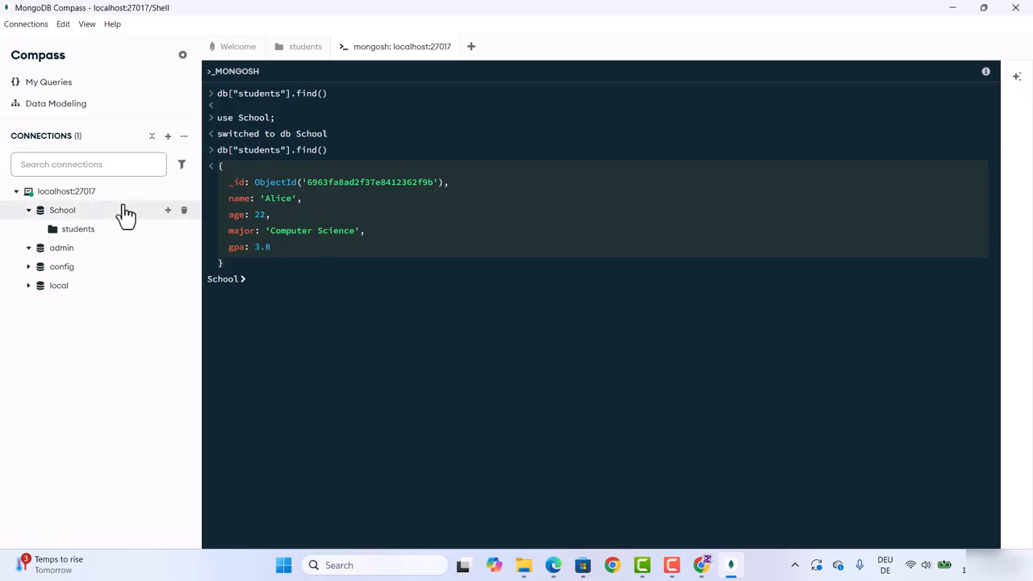
Step: Open a second MongoDB shell for the localhost:27017 connection and go back to the first shell
mouse_move(149, 193)
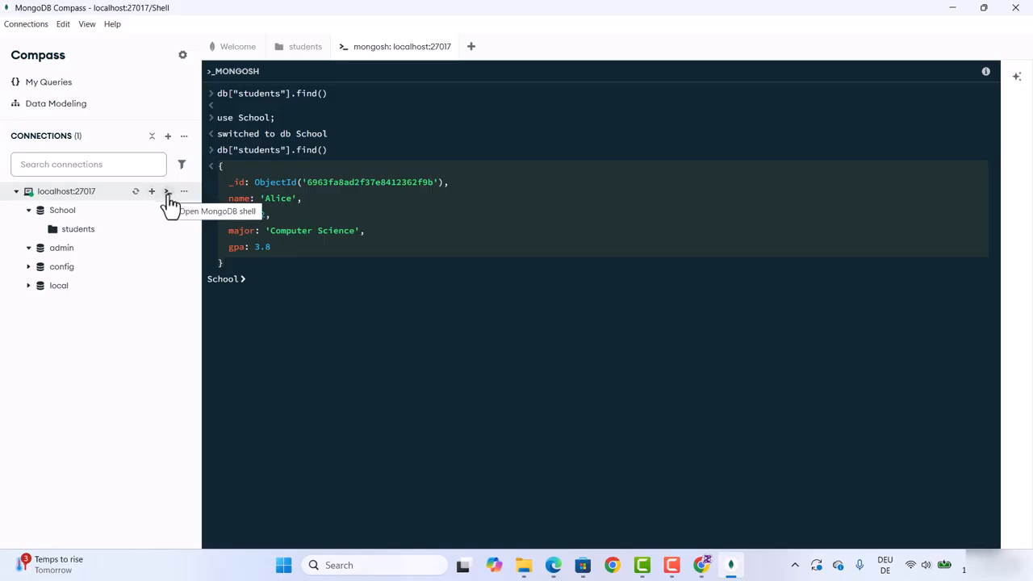
click(167, 194)
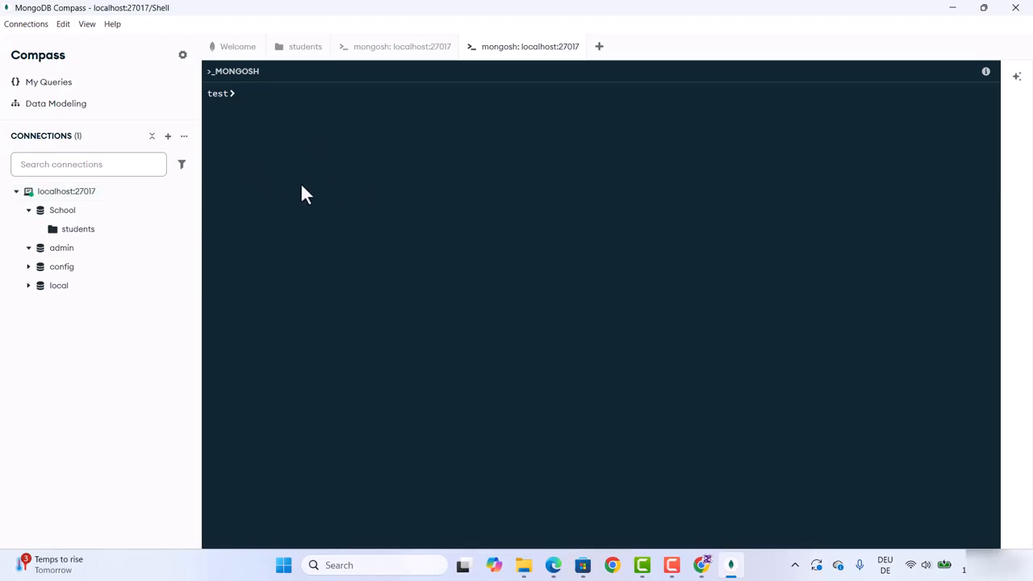
click(380, 46)
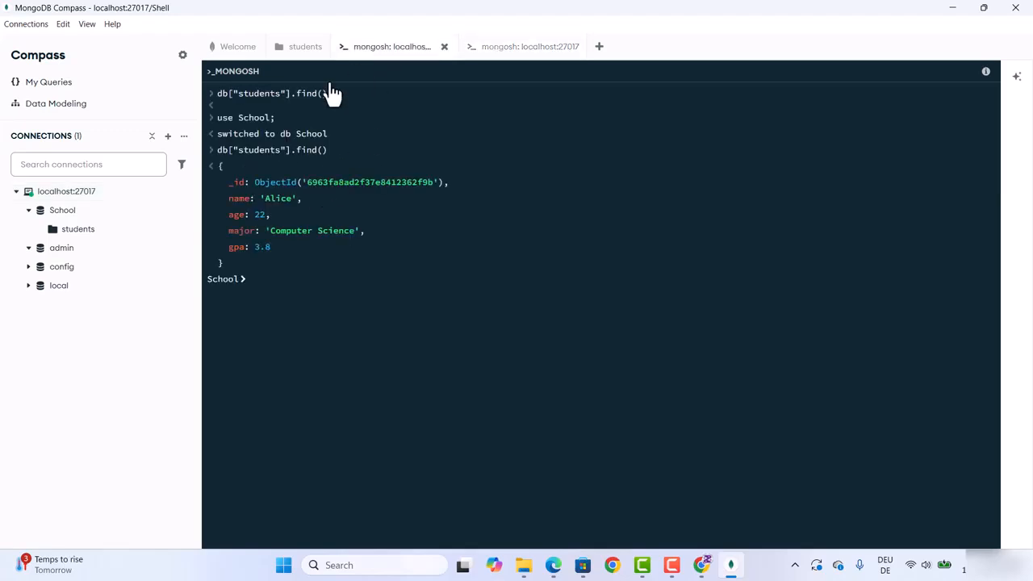
Step: View the performance metrics of the localhost:27017 connection, including operations, network and memory
right_click(108, 215)
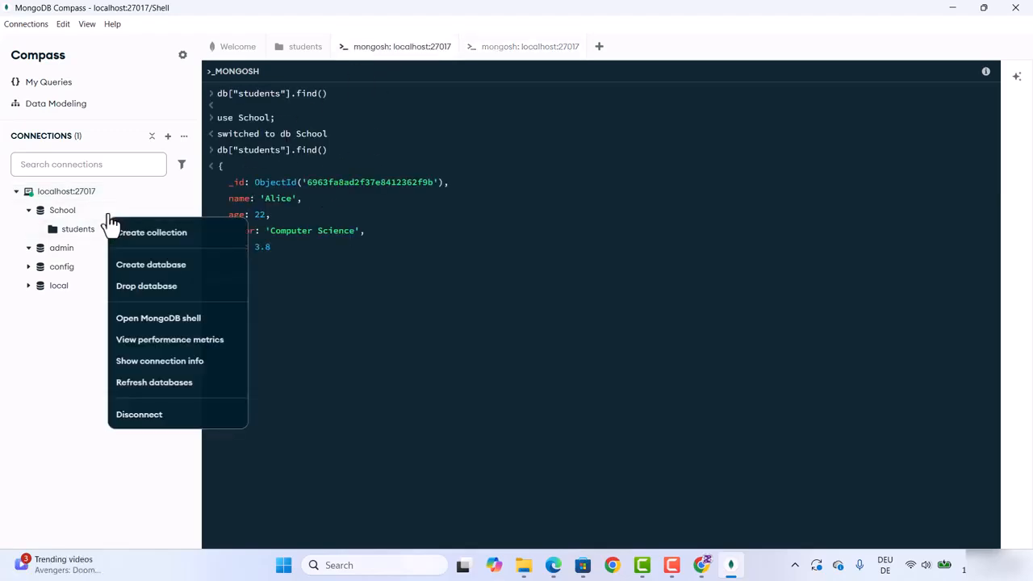
click(140, 344)
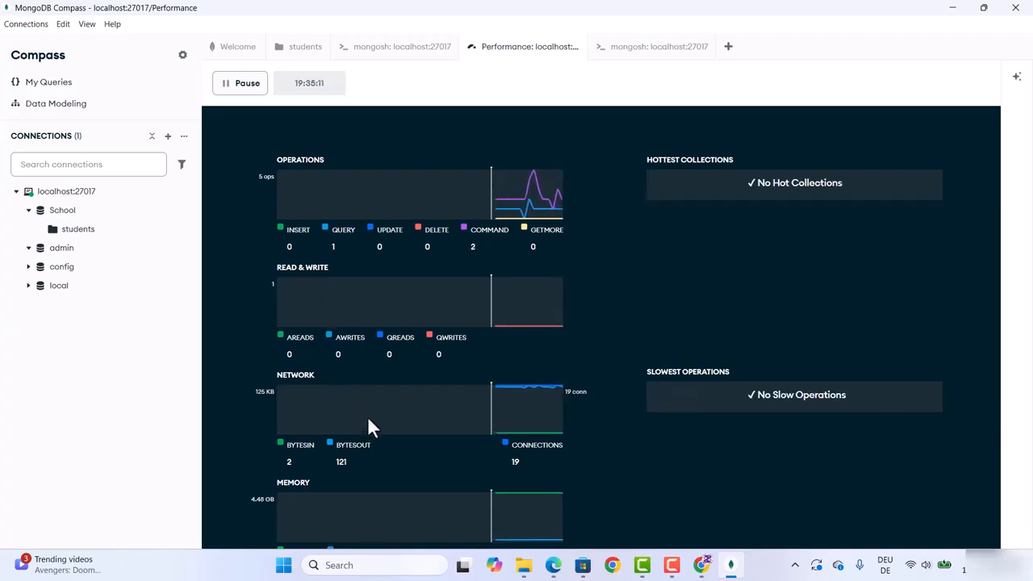
scroll(367, 465, down, 1)
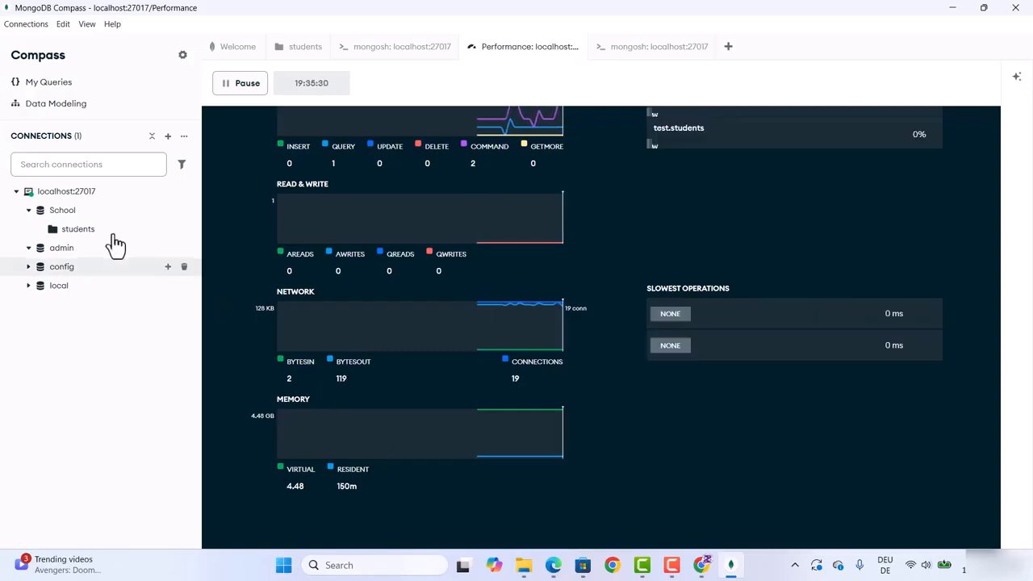
Step: Show the connection info for the School database's server, review the host, cluster and edition, and close it
right_click(92, 212)
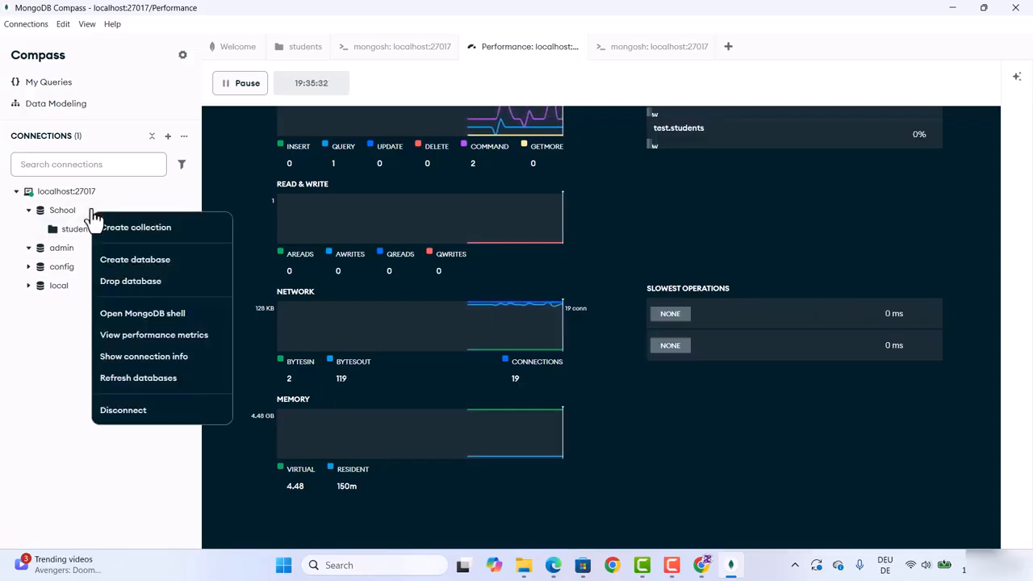
click(122, 360)
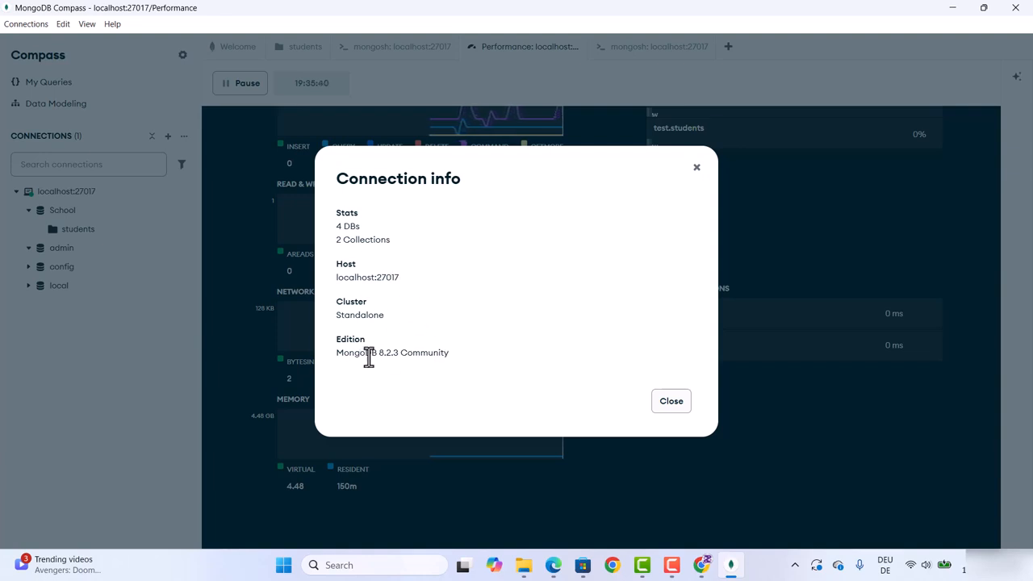
click(664, 401)
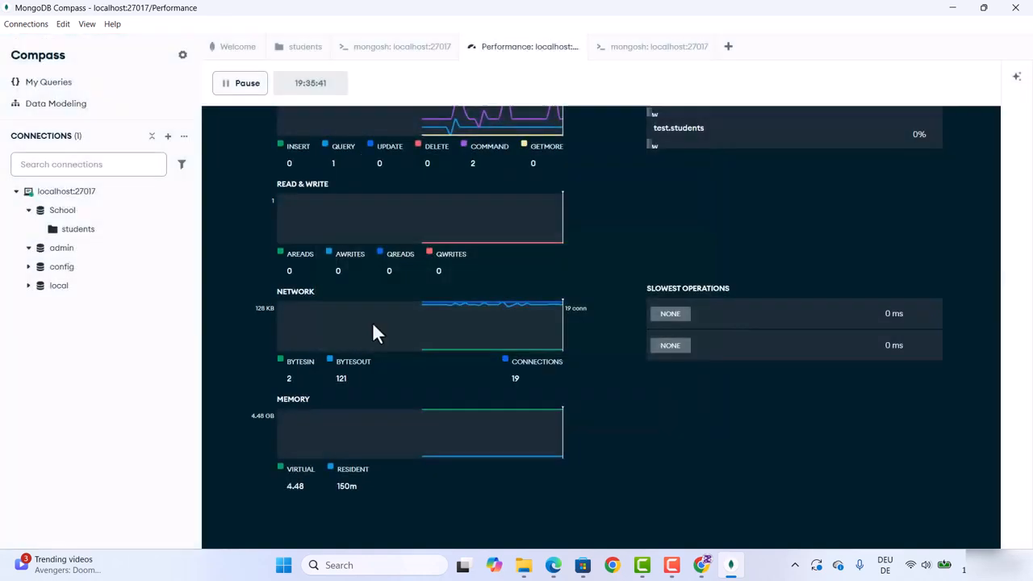
Step: Refresh the databases of the localhost:27017 connection
right_click(93, 212)
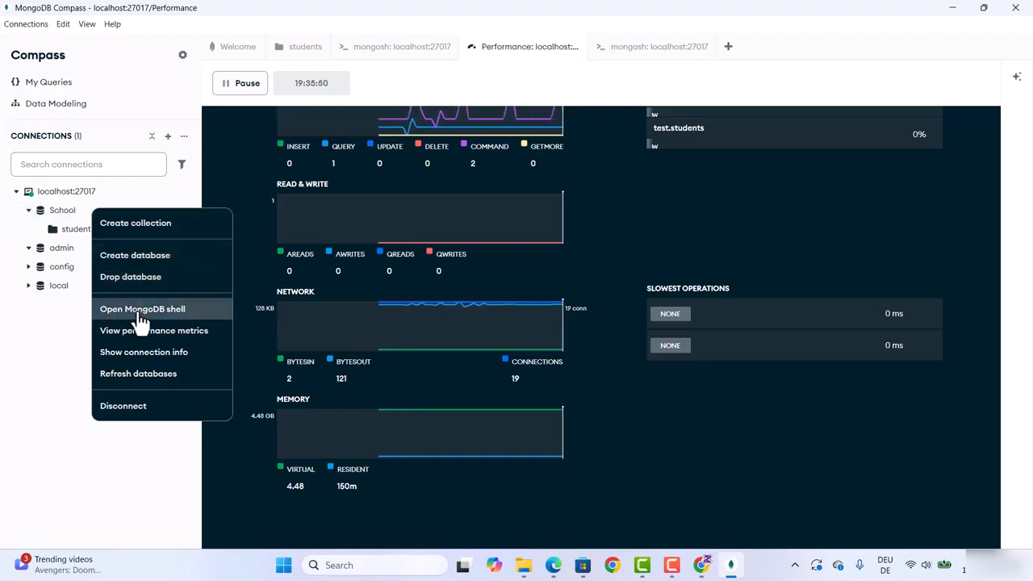
click(140, 385)
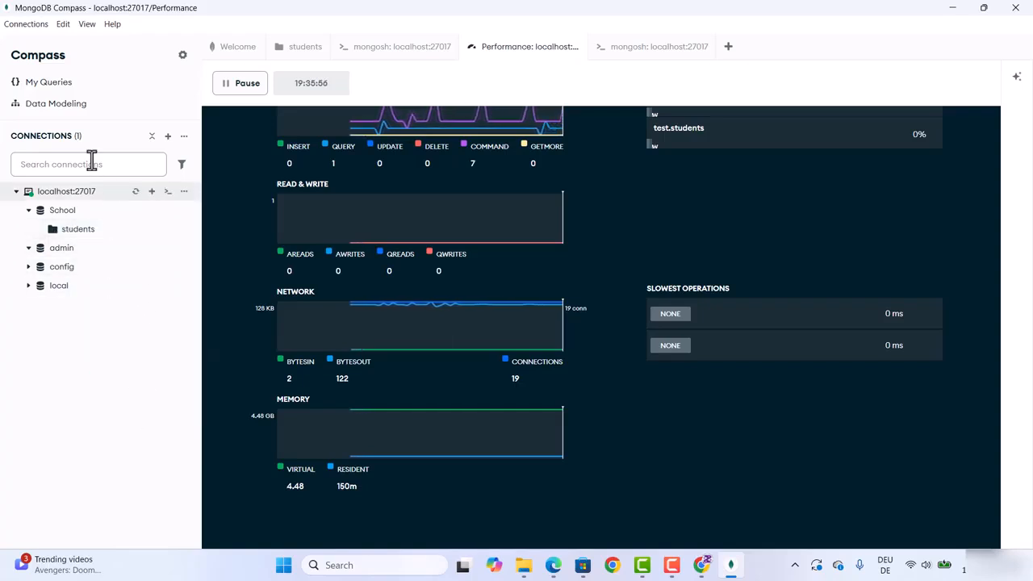
click(43, 27)
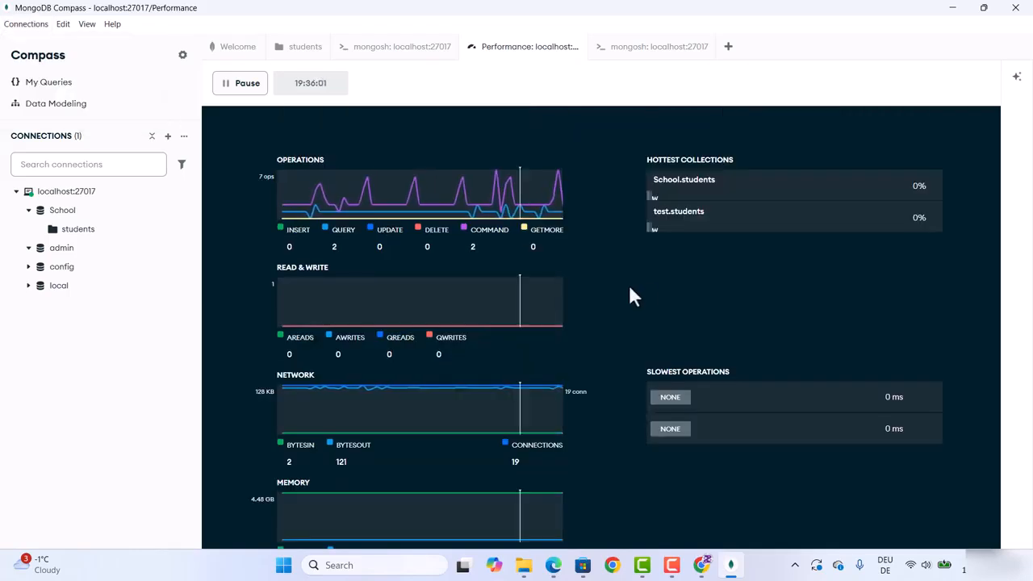
Step: Return to the students collection, check its _id_ index and display its documents
click(296, 48)
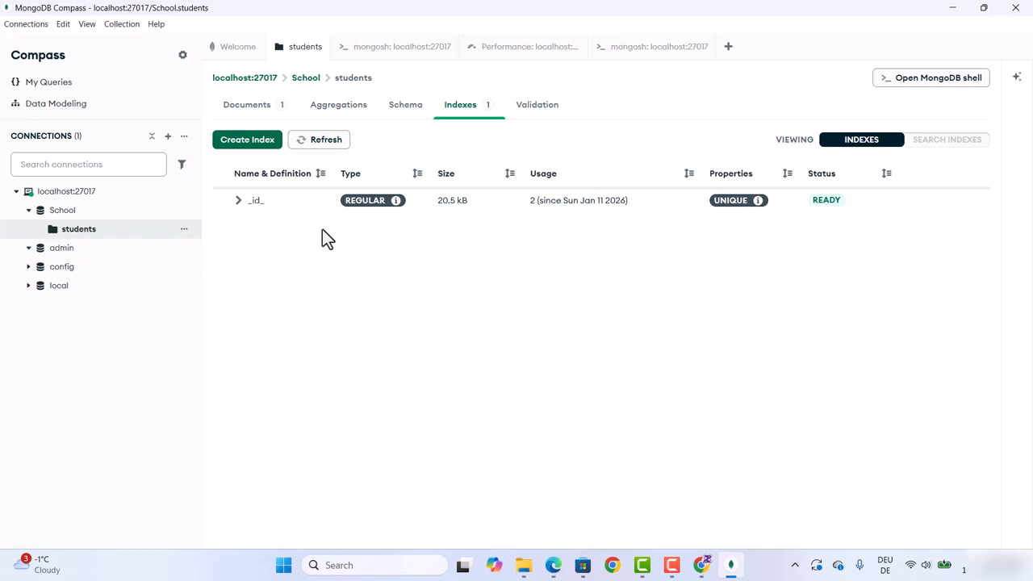
click(239, 202)
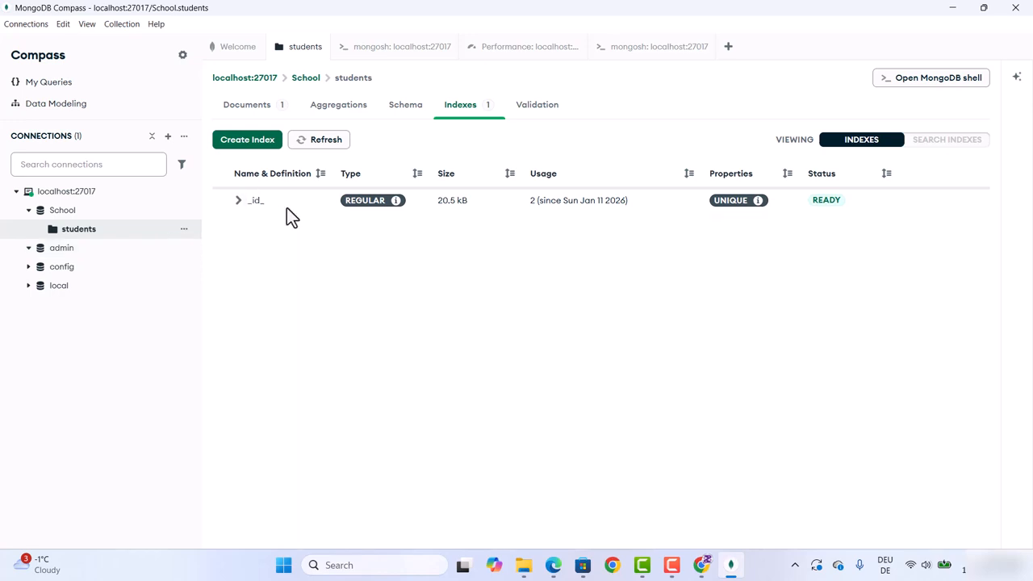
click(241, 106)
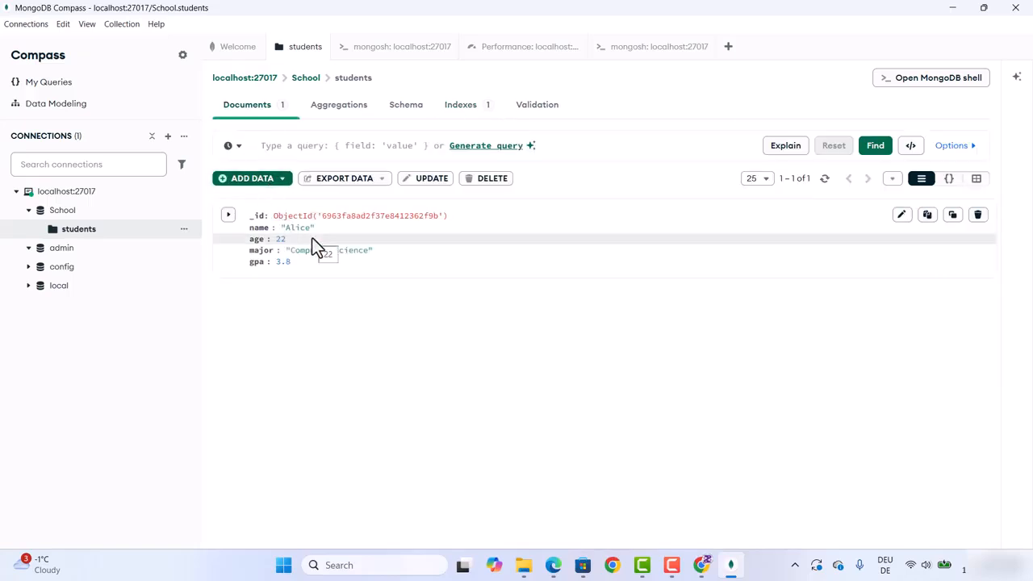